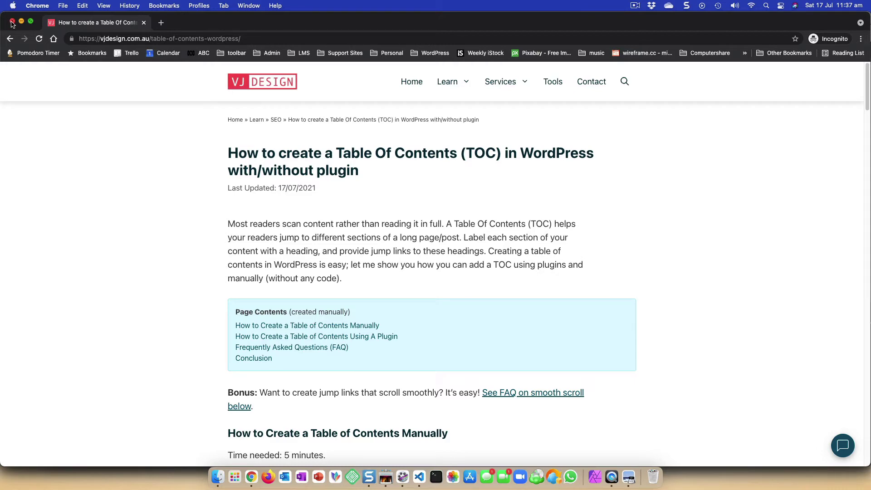
- Close the open views of the published table-of-contents article and return to editing its post
click(12, 22)
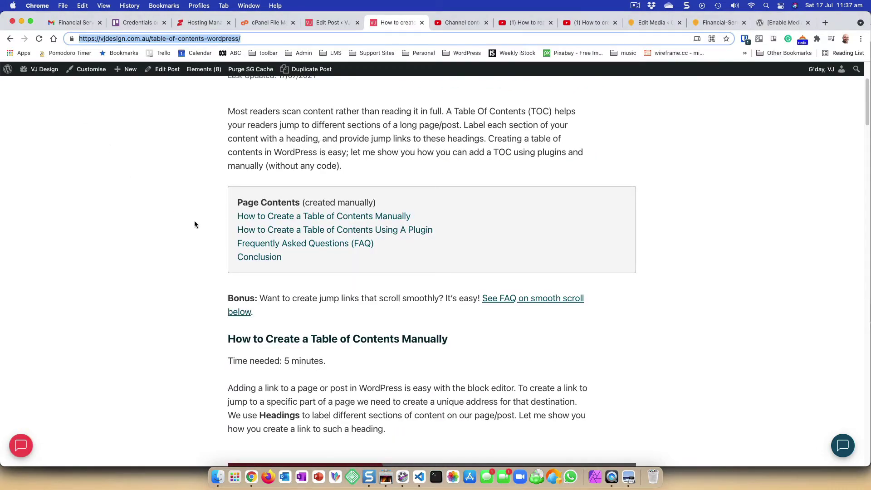
click(329, 22)
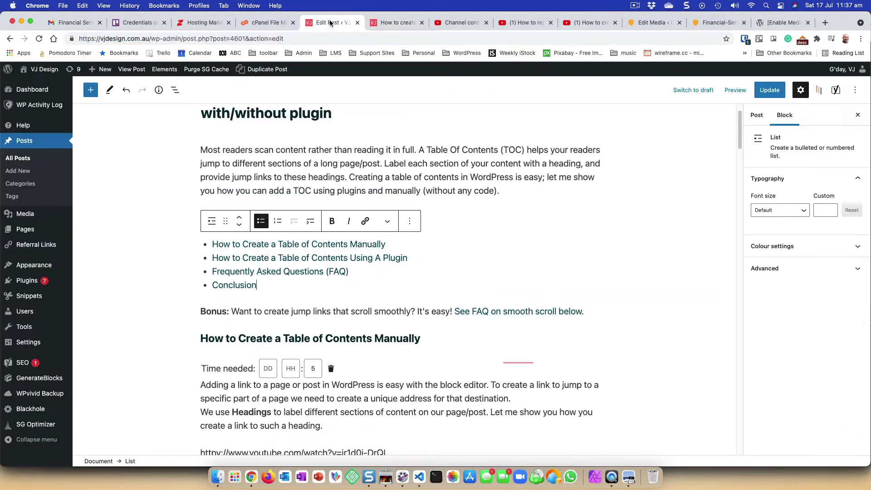
key(super+z)
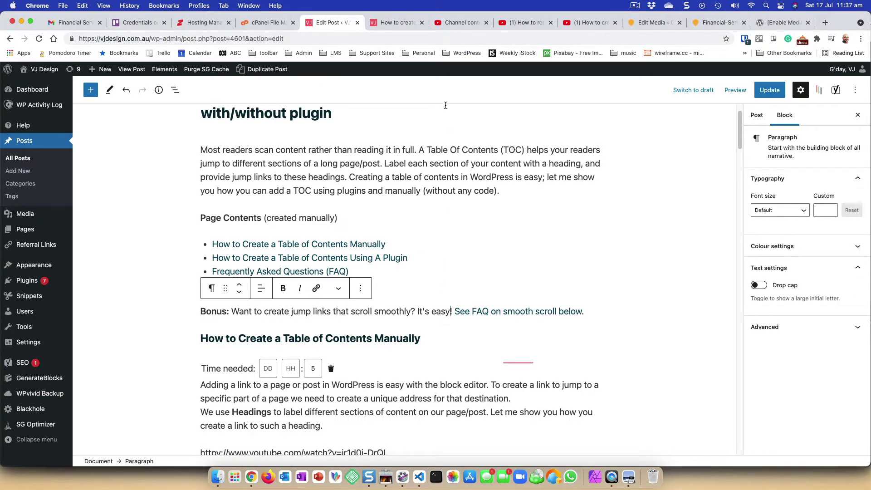
click(383, 23)
click(422, 22)
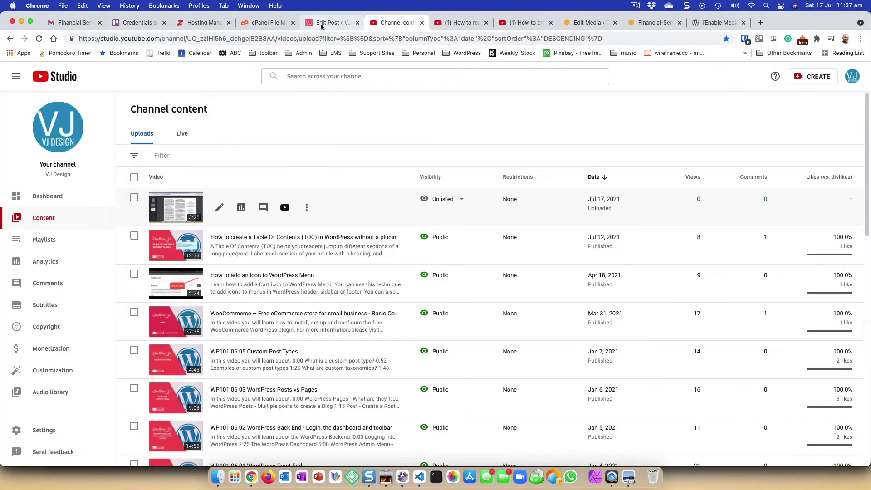
click(331, 22)
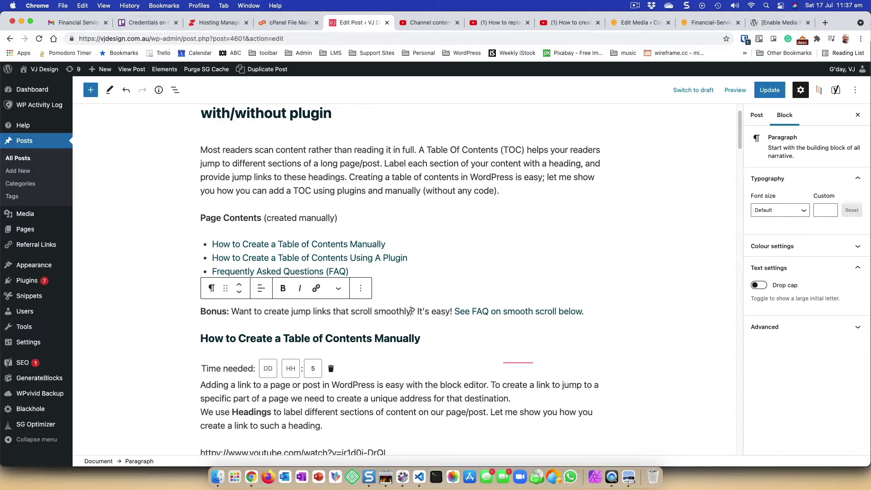
- Convert the "Page Contents (created manually)" headline block into a paragraph
click(383, 392)
click(282, 217)
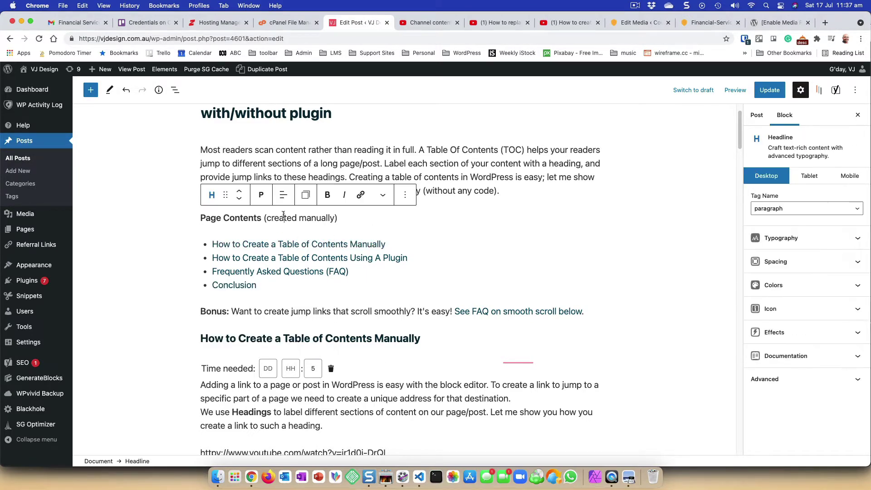
click(212, 195)
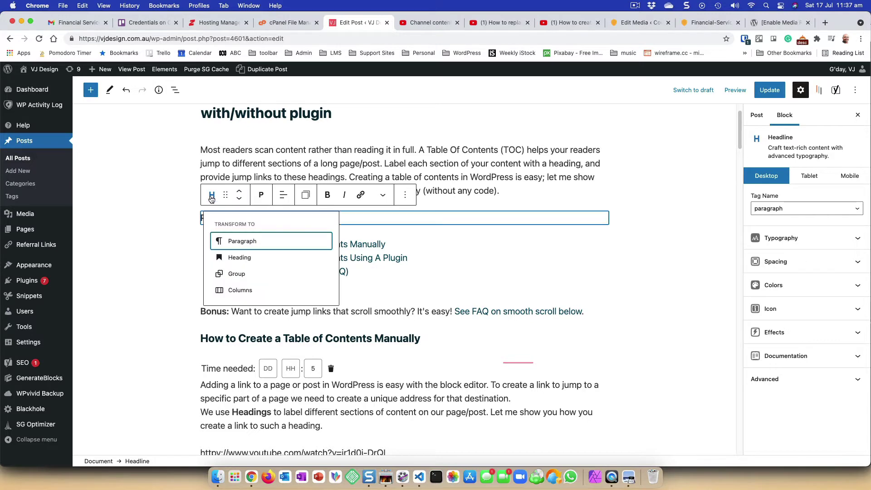
click(236, 244)
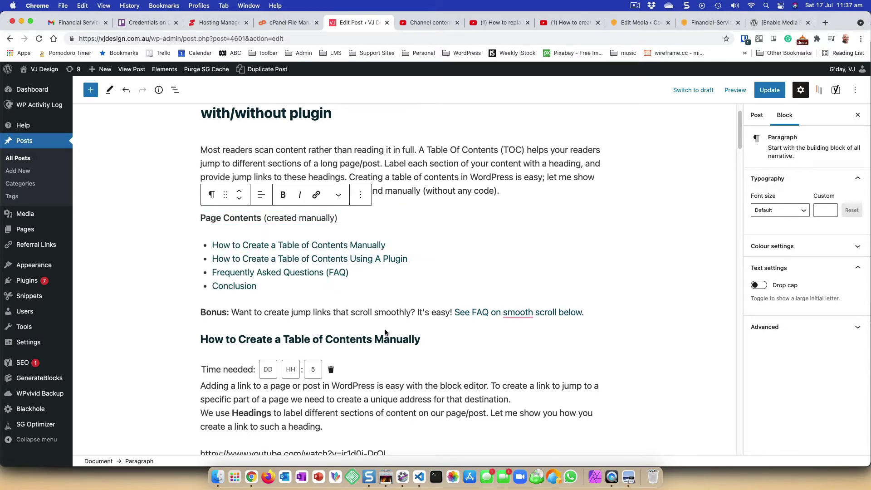
click(305, 217)
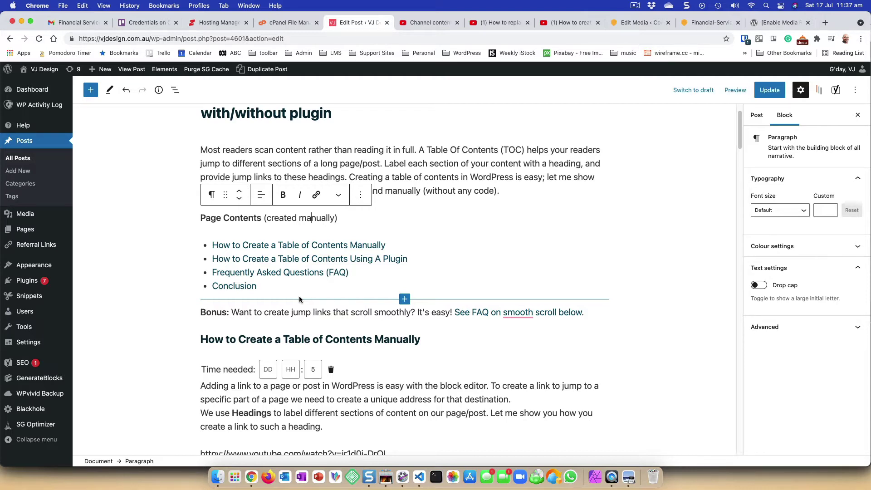
- Insert a GenerateBlocks Container block after the introductory paragraph
mouse_move(57, 380)
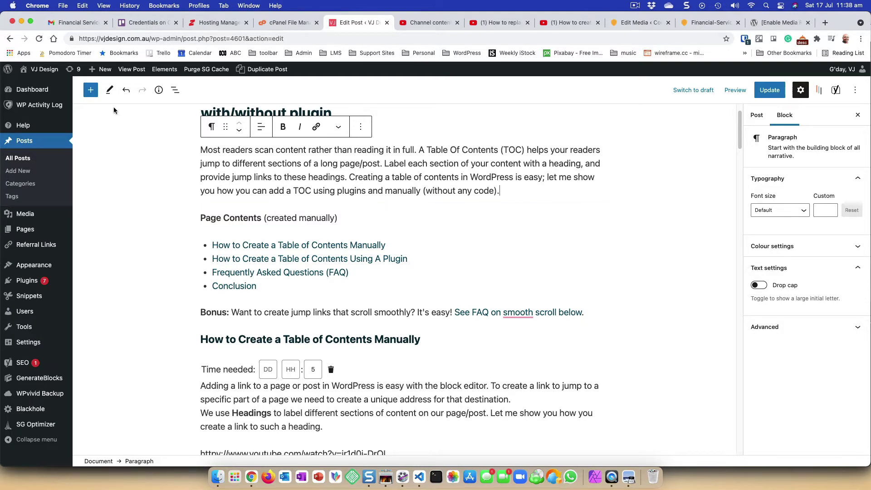
click(89, 94)
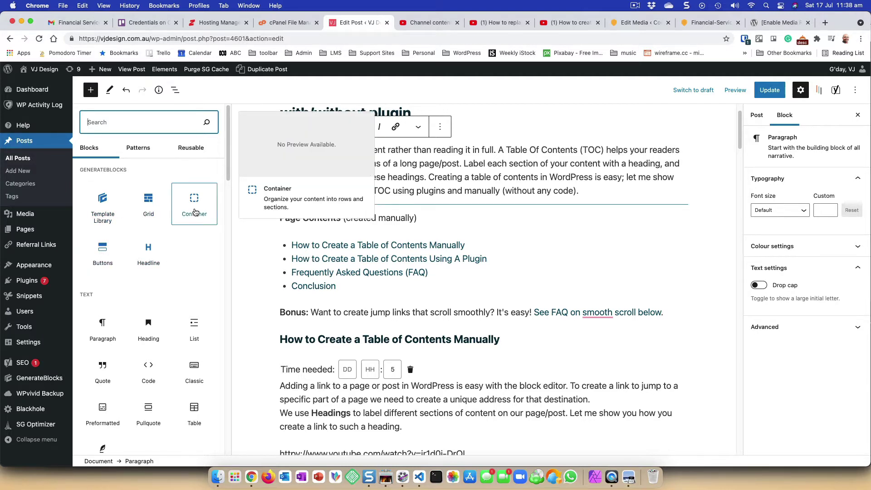
drag(195, 213, 196, 209)
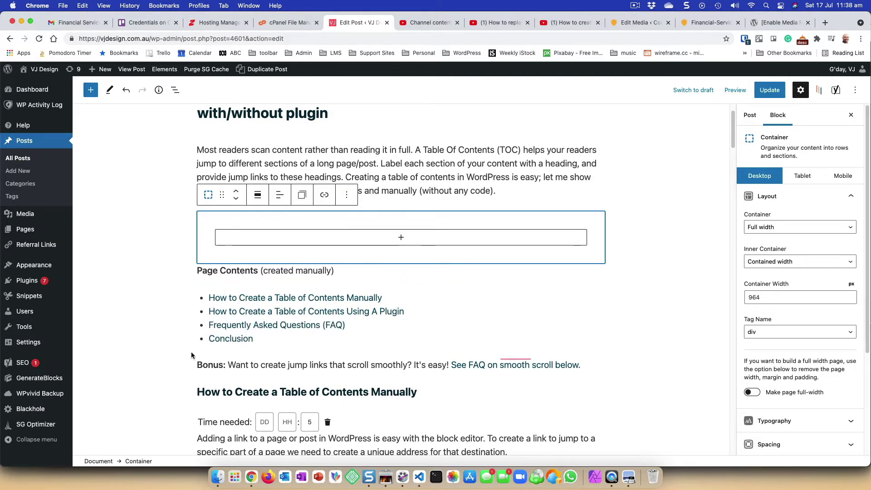
- Move the "Page Contents (created manually)" paragraph and the list of jump links into the container
click(278, 272)
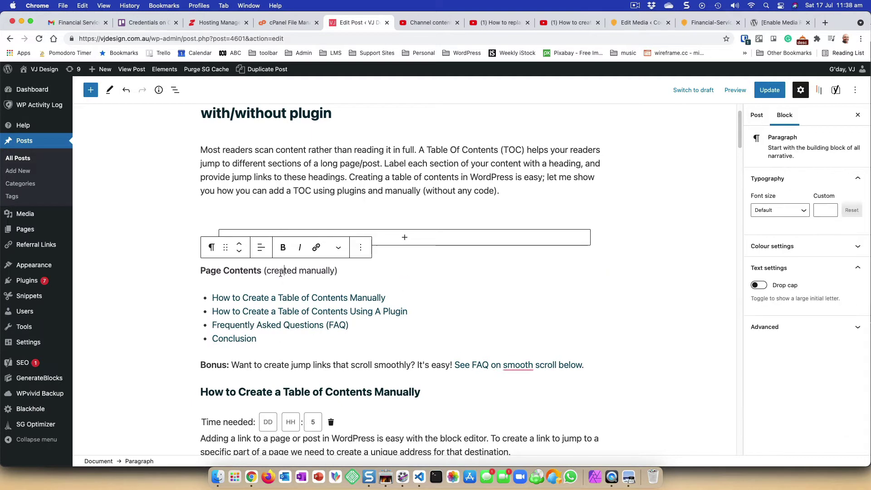
drag(225, 247, 281, 241)
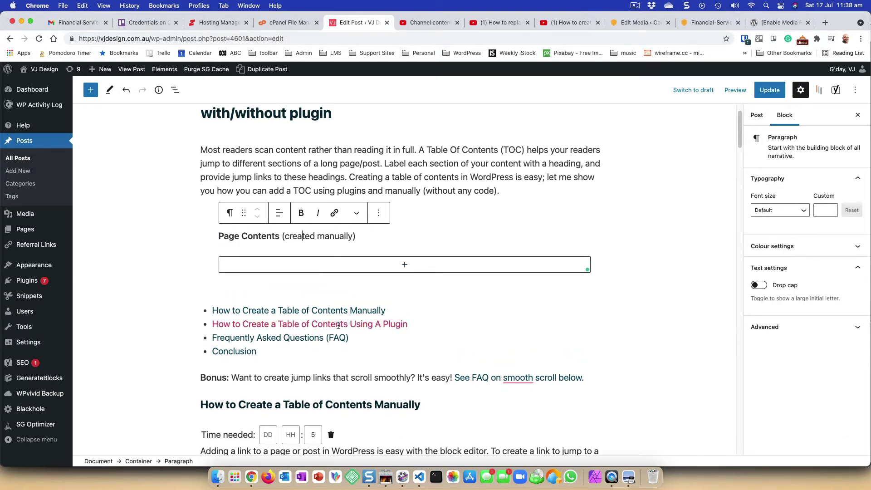
click(396, 347)
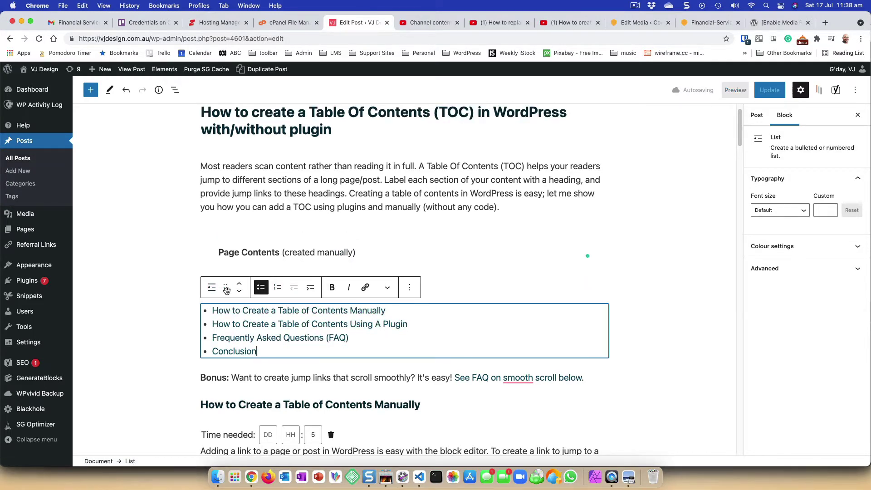
drag(225, 287, 265, 280)
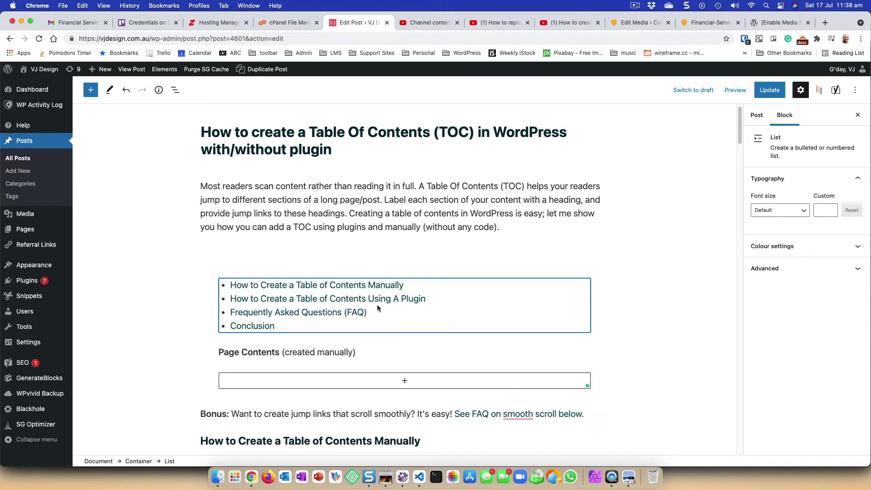
- Reorder the container's blocks so the "Page Contents (created manually)" paragraph sits above the list of links
click(316, 356)
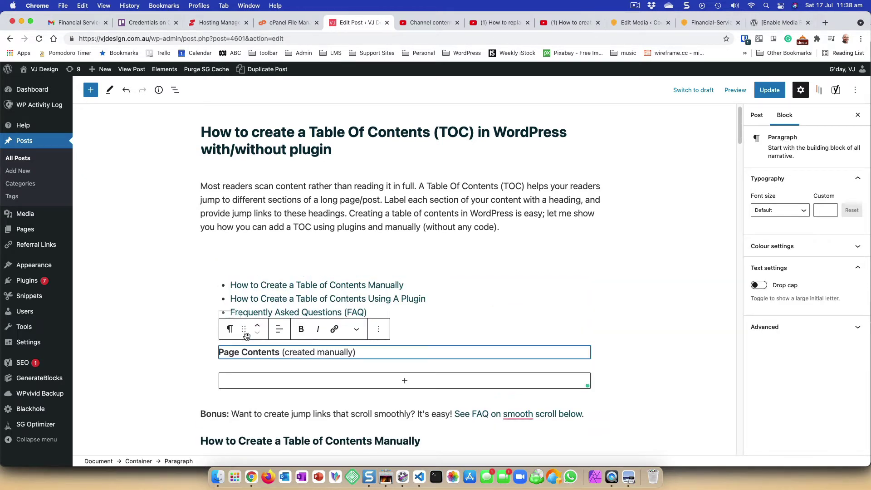
click(819, 90)
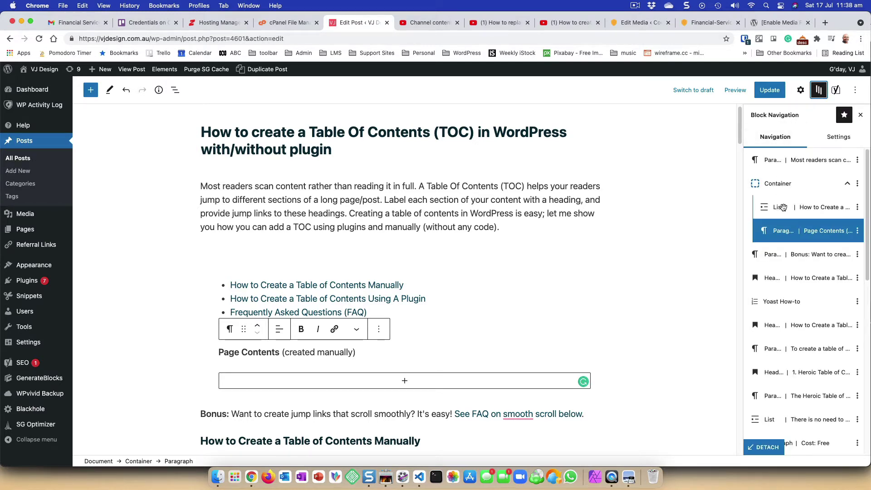
drag(784, 230, 786, 209)
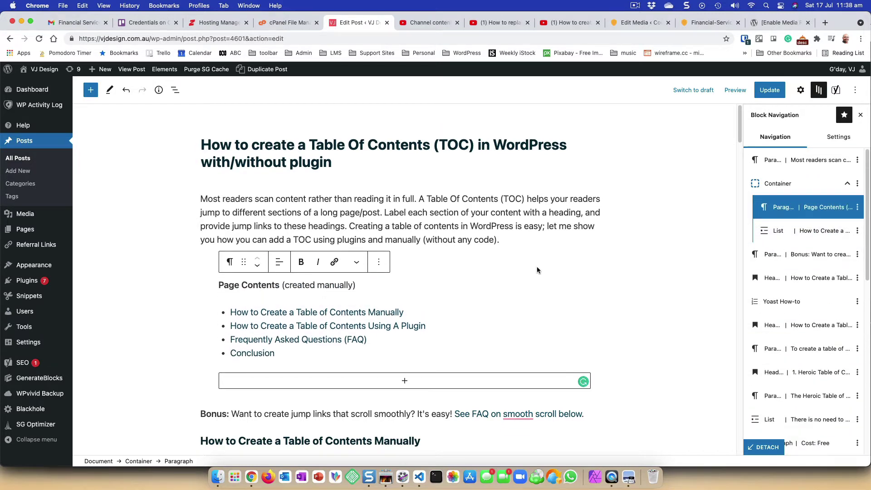
- Inspect the container's nested blocks and select the parent container from its "Page Contents" paragraph
click(777, 184)
click(177, 90)
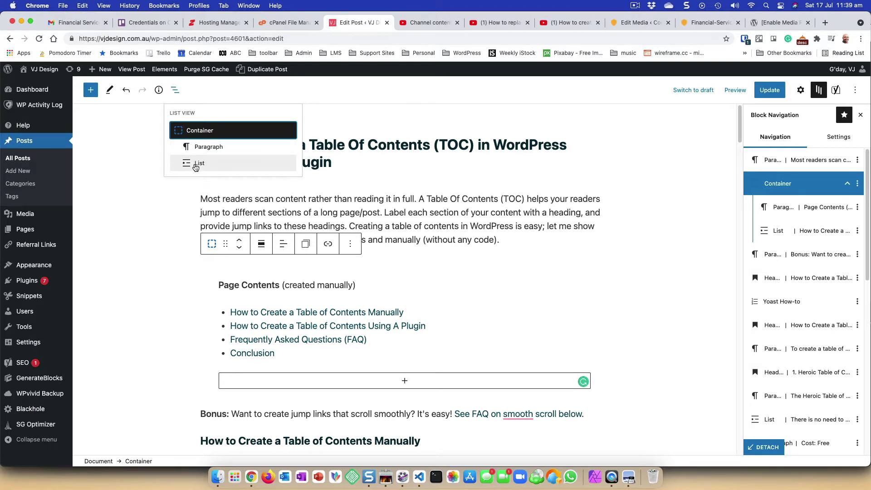
click(206, 272)
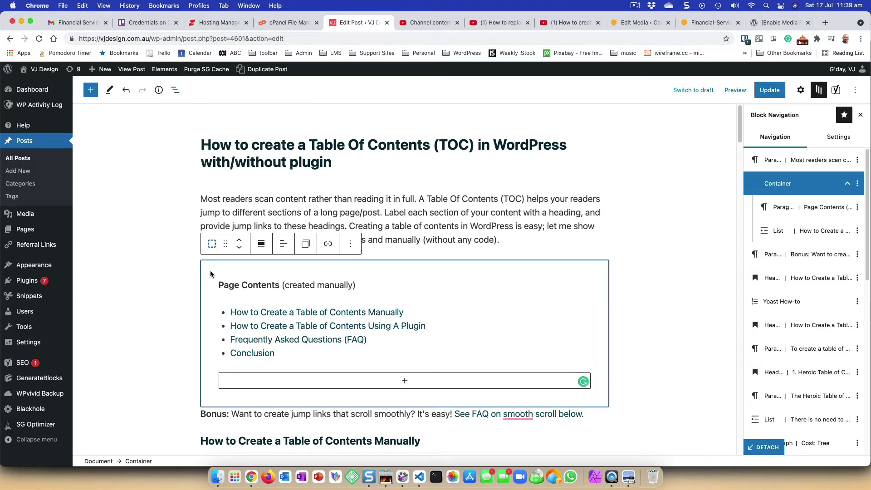
click(255, 288)
click(315, 286)
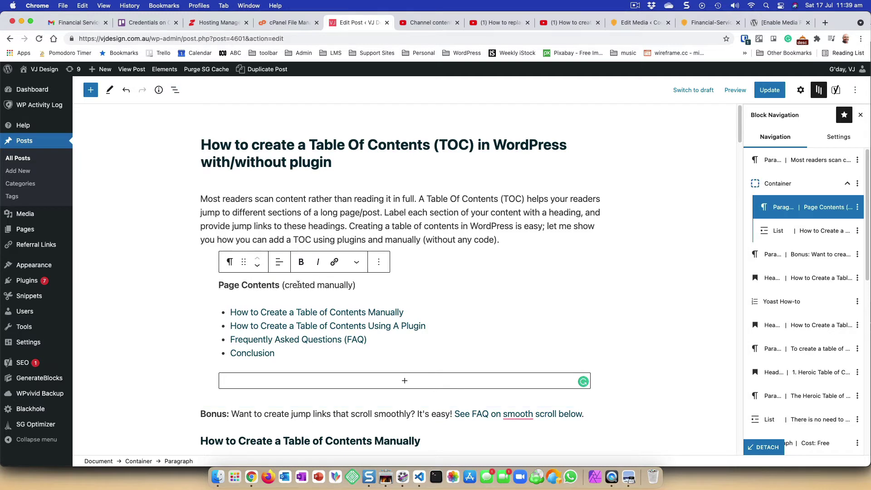
click(230, 263)
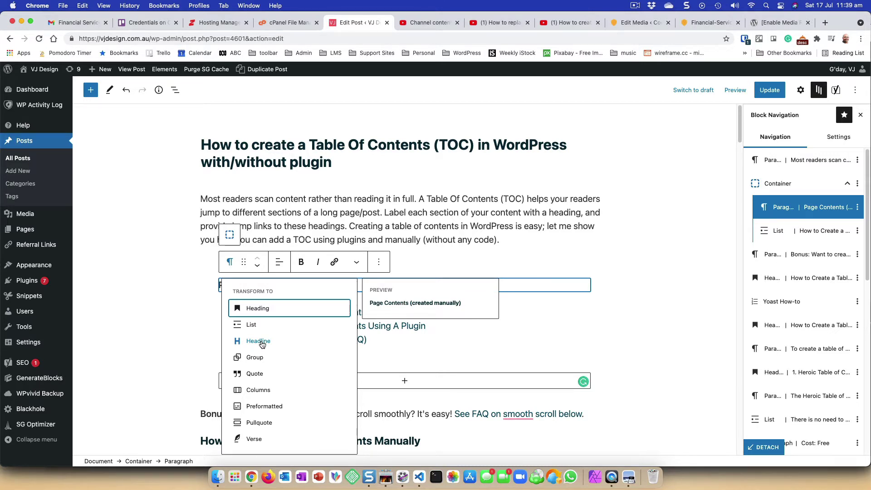
click(230, 234)
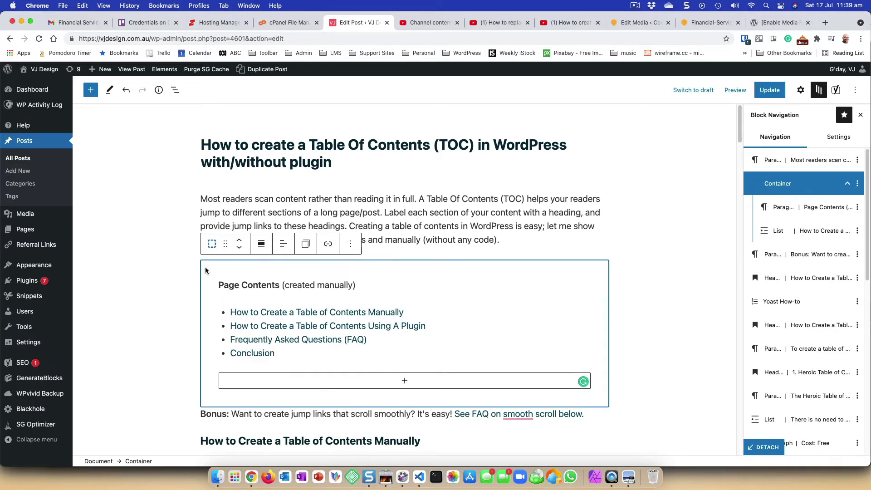
- Update the post, preview it in a new tab, and return to the editor
click(774, 93)
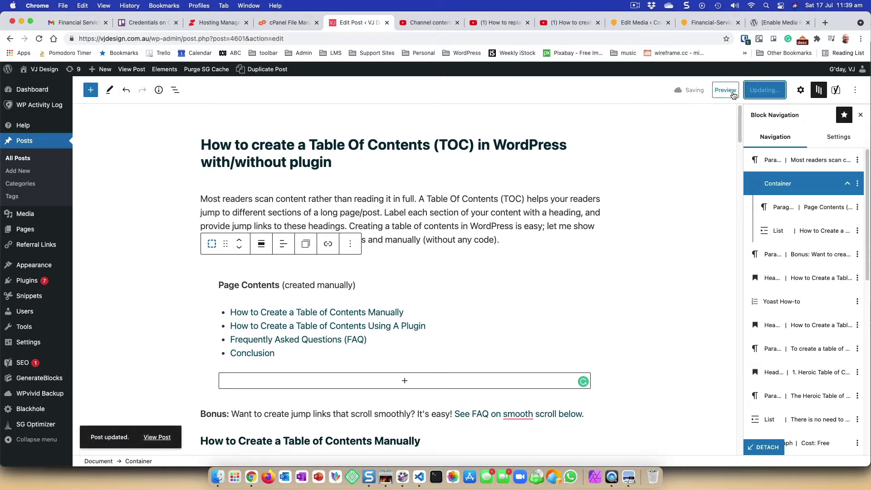
click(733, 94)
click(699, 113)
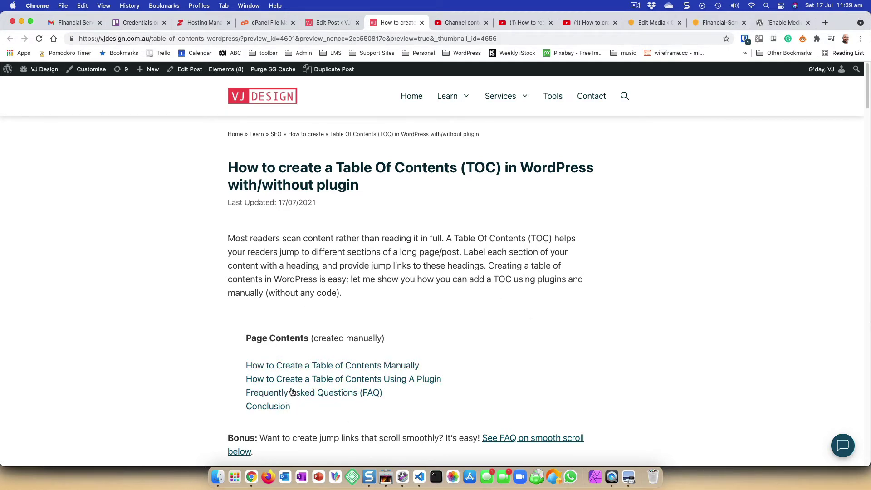
click(329, 21)
click(337, 20)
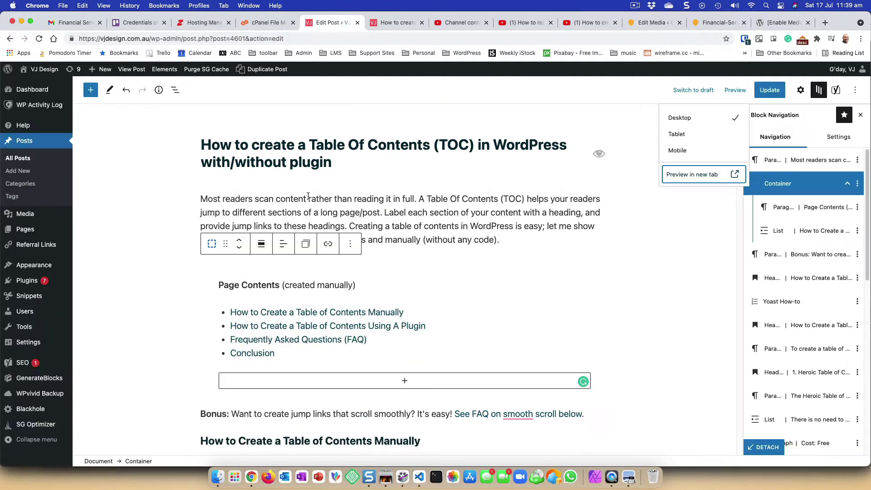
- Select the container around the page contents and open its block settings
click(214, 276)
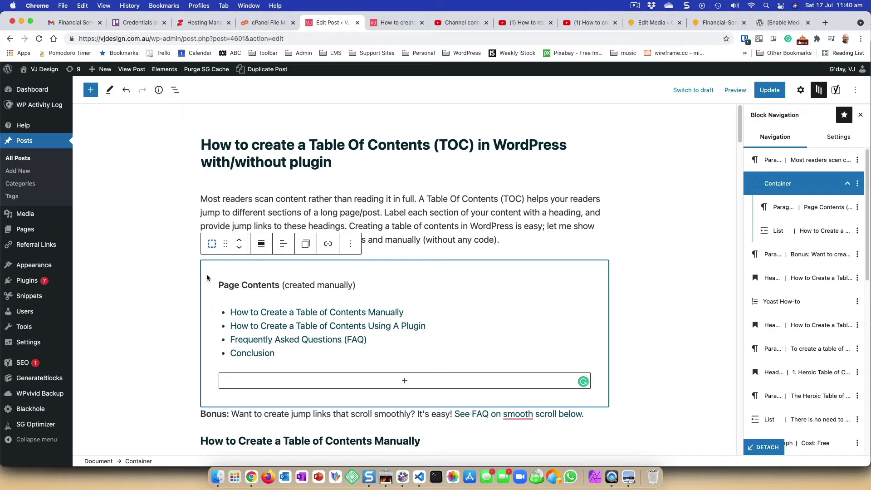
click(177, 93)
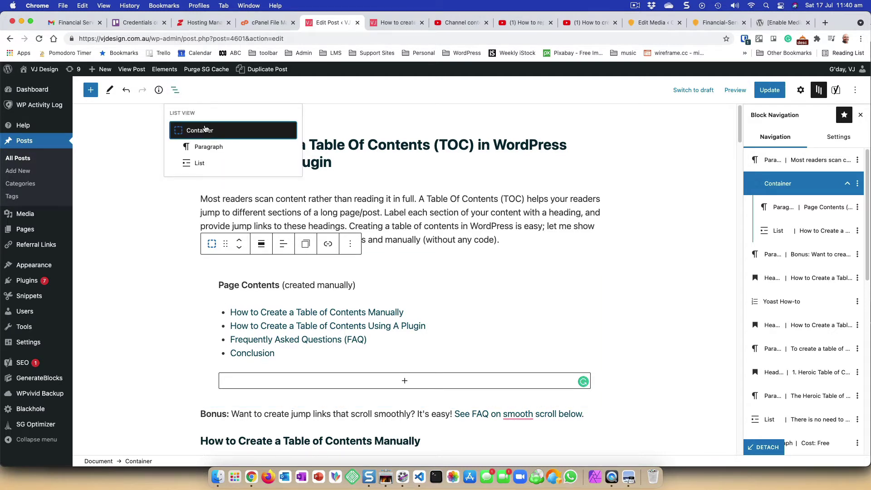
click(802, 91)
click(802, 92)
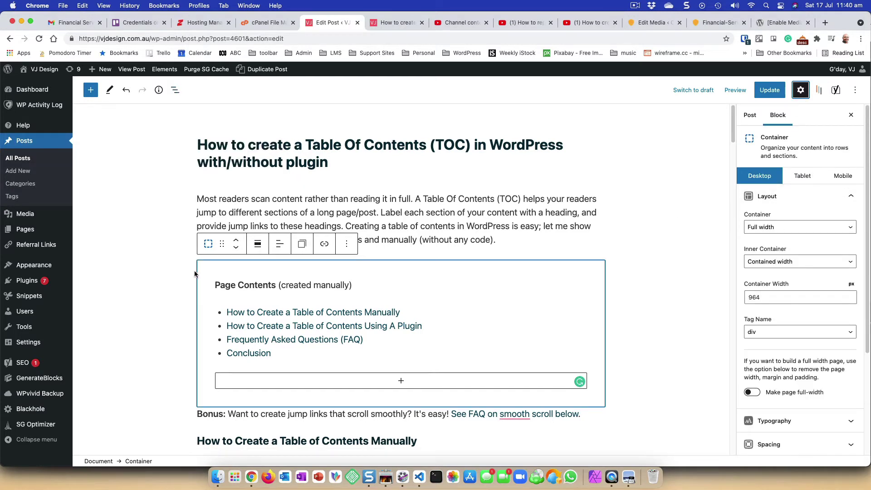
click(211, 273)
scroll(839, 336, down, 3)
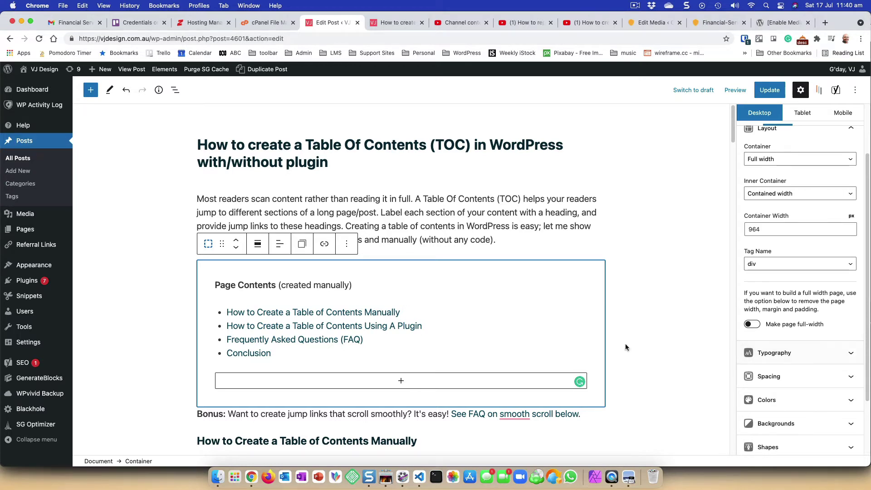
- Check the preview, return to the editor, and set the container's font size to 16 px using advanced typography
click(391, 24)
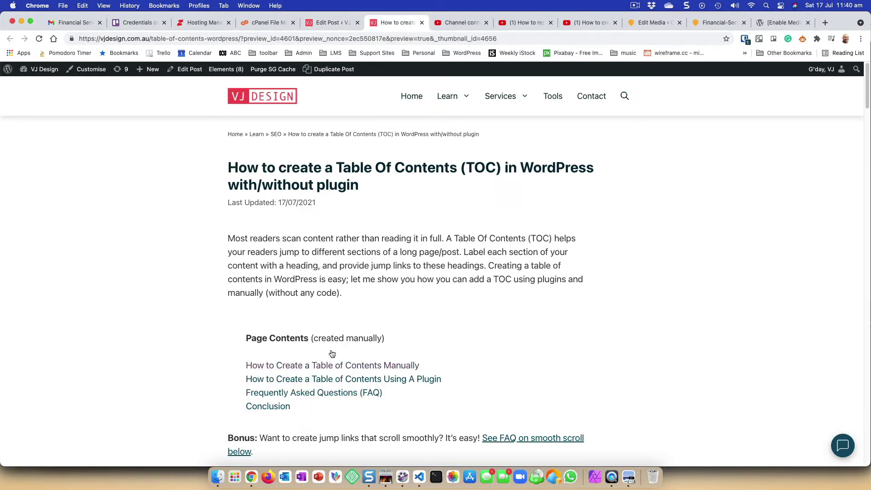
click(331, 23)
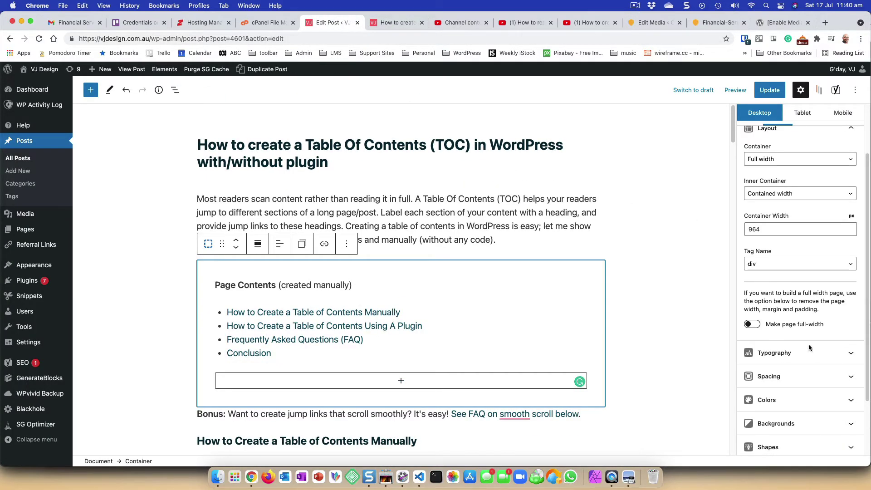
click(835, 353)
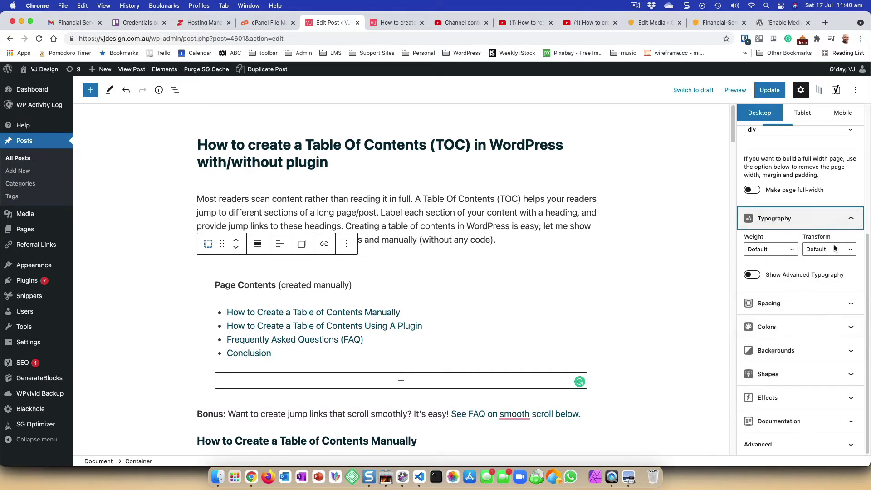
click(754, 275)
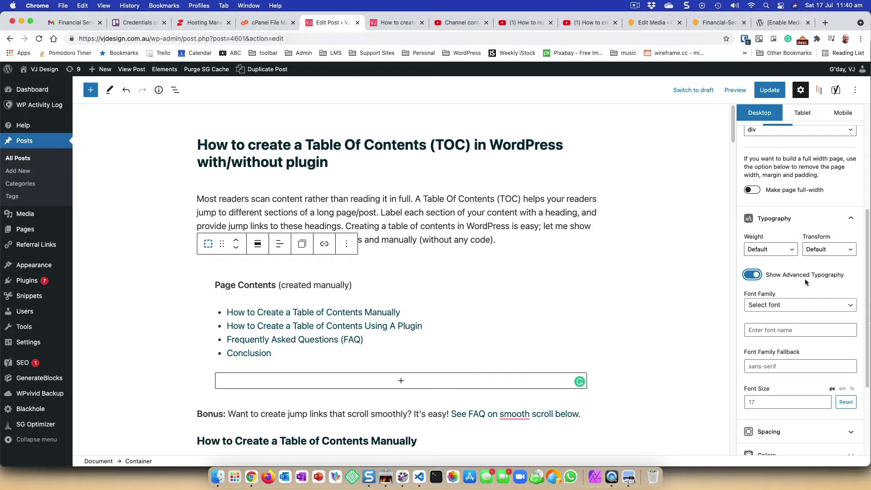
scroll(800, 308, down, 3)
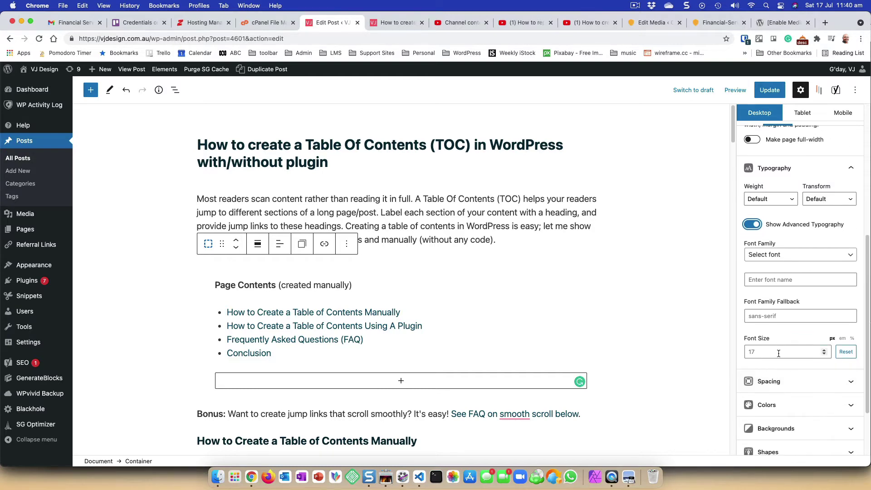
click(779, 354)
key(Down)
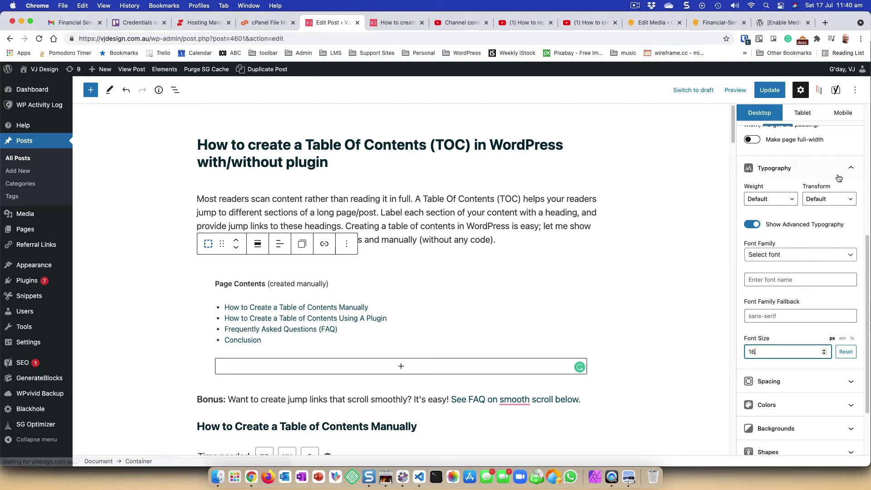
click(858, 174)
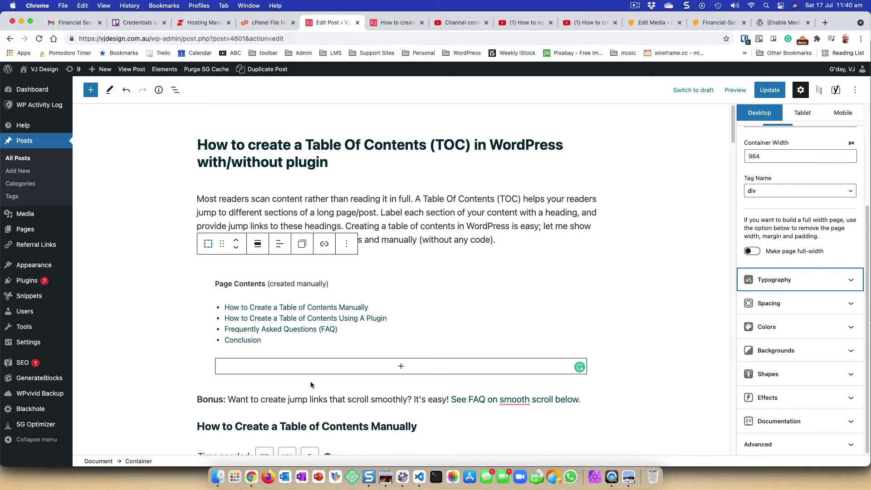
- Link the container's four padding values and set the padding to 1 em on every side
click(850, 304)
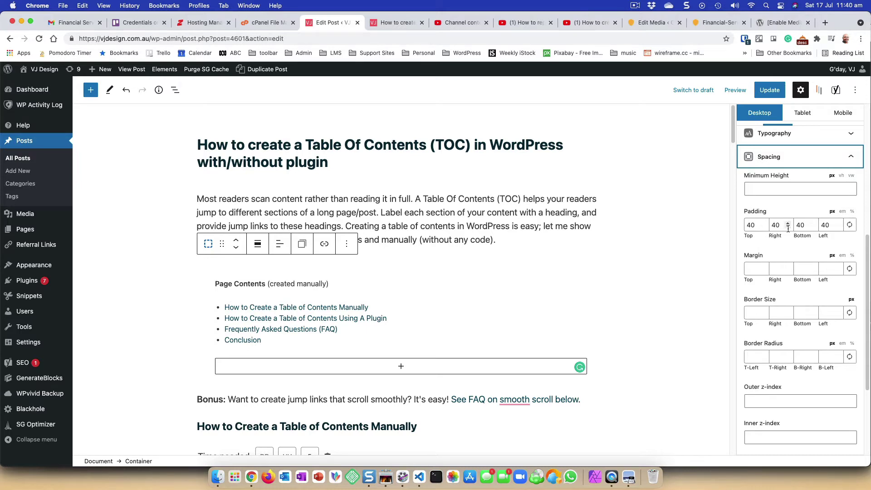
click(756, 225)
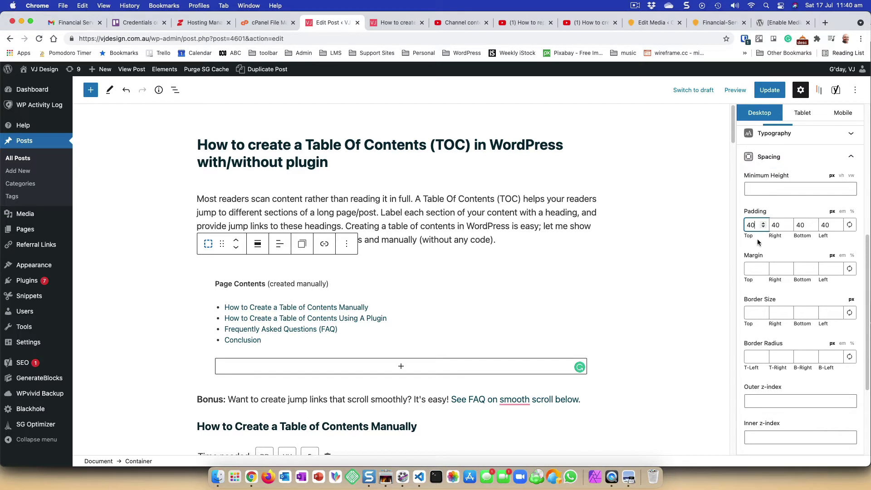
click(850, 225)
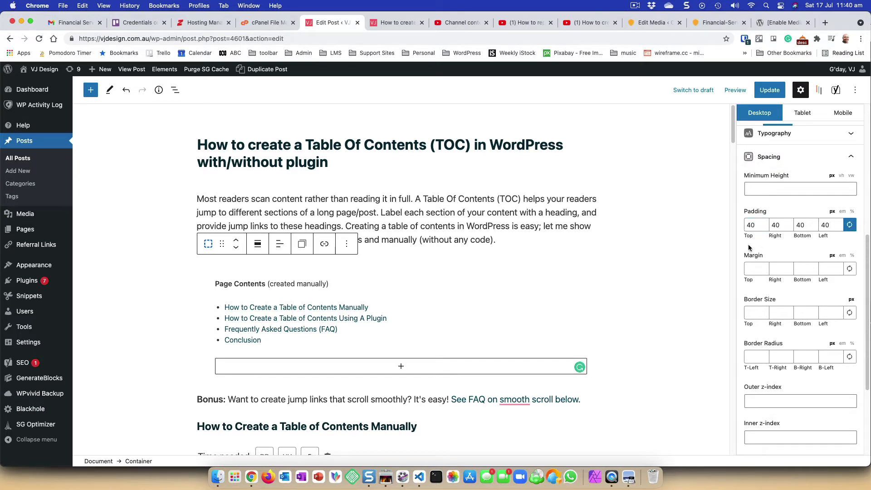
double_click(827, 225)
text(0)
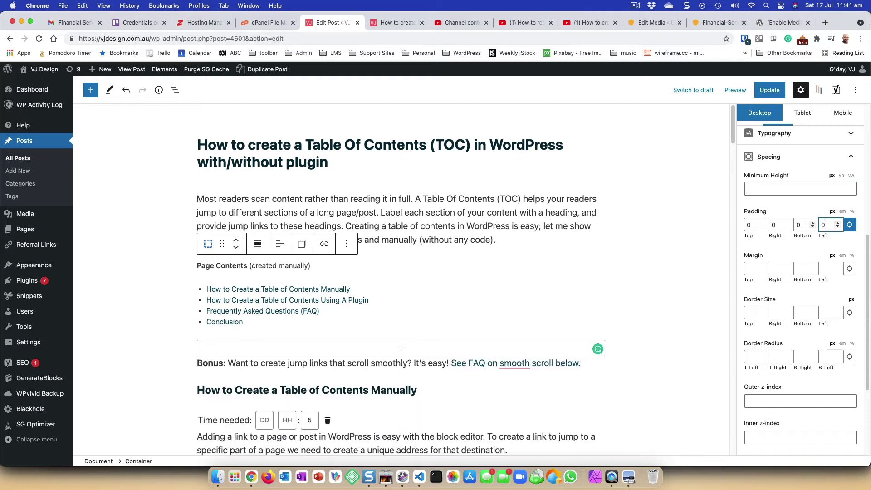
click(843, 211)
double_click(749, 226)
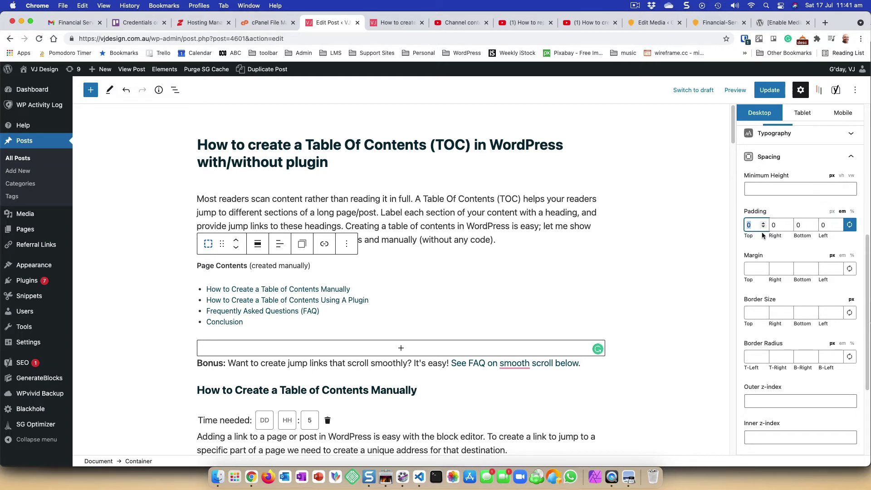
text(1)
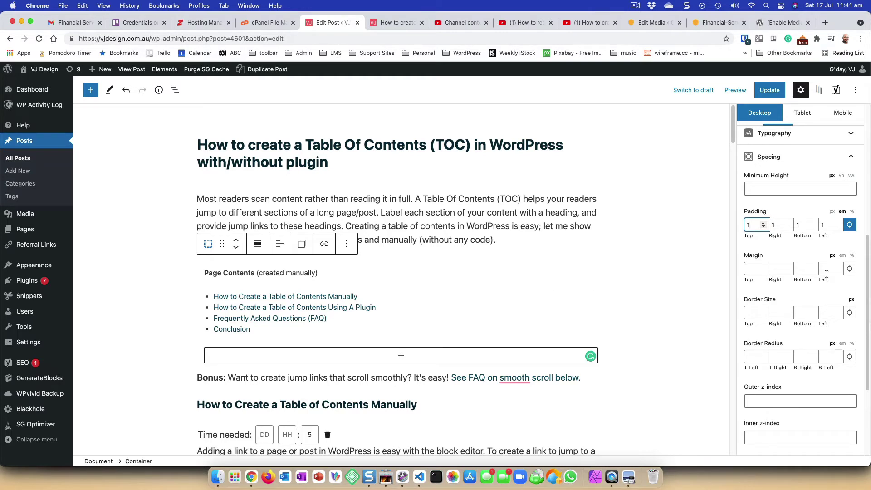
- Set the container's bottom margin to 2 em, then compare with the existing preview and return to the editor
click(844, 256)
click(800, 269)
text(2)
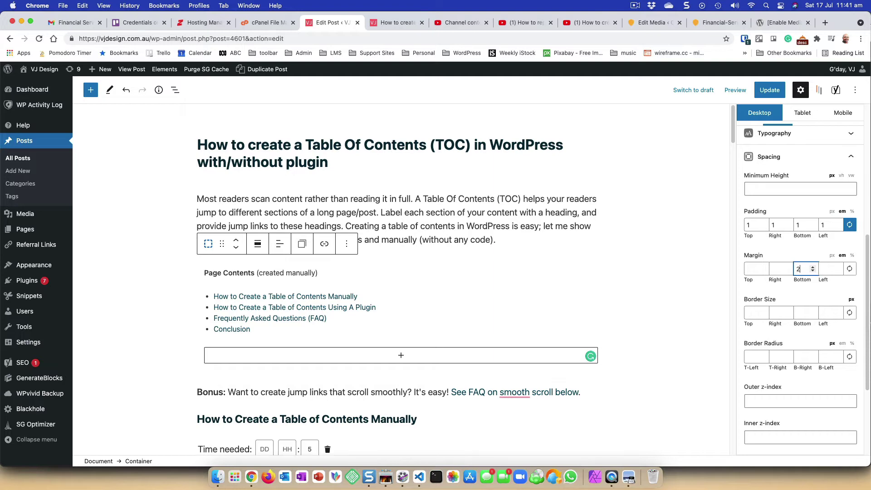
click(405, 23)
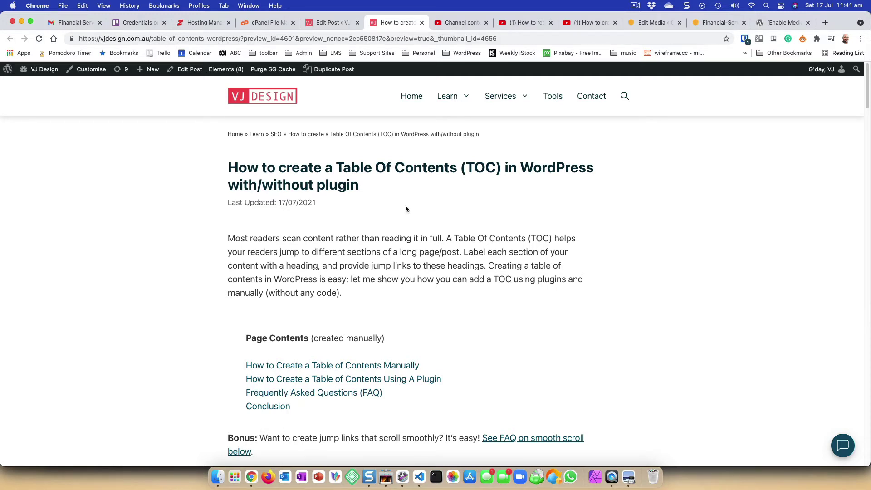
click(334, 23)
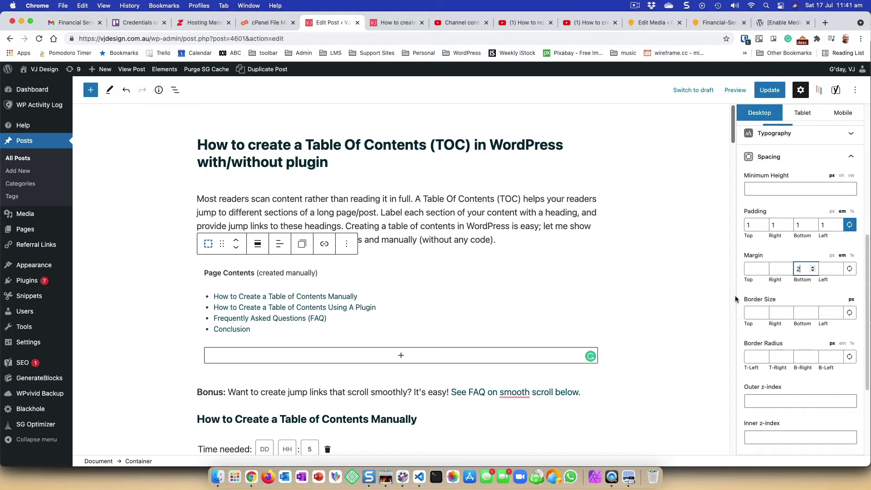
- Link the container's border sizes and set a 1 px border on all four sides
click(850, 314)
click(766, 315)
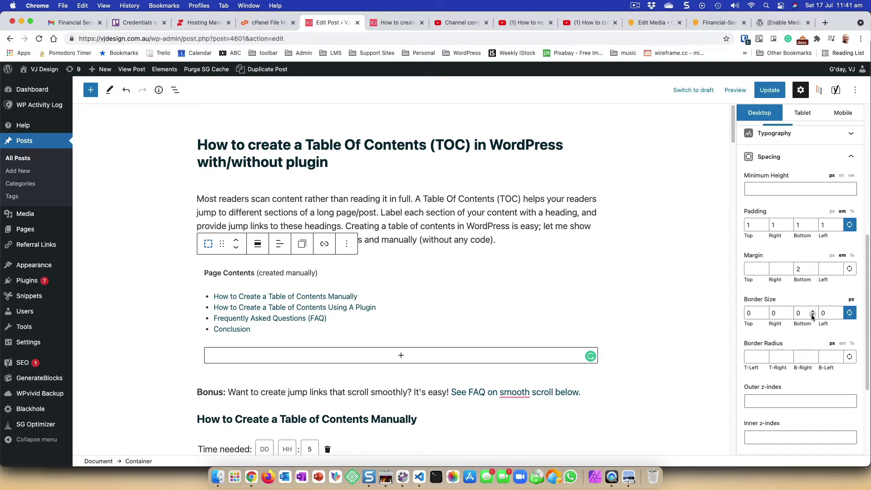
click(765, 313)
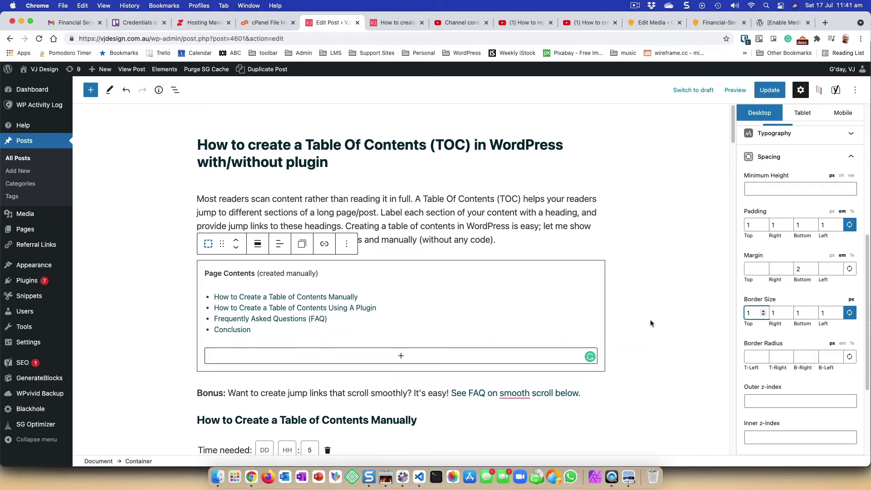
- Link the container's corner radii, set the border radius to 4 px on all corners, and close the spacing settings
click(850, 358)
click(764, 359)
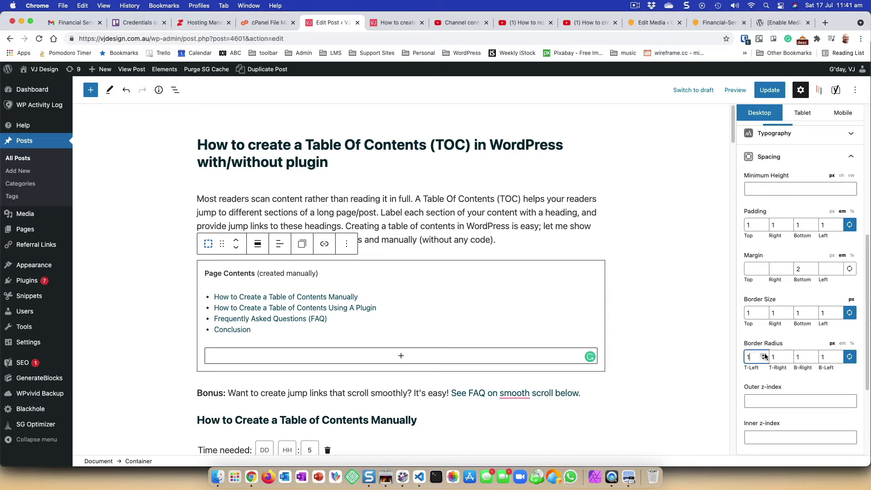
double_click(764, 355)
click(765, 355)
scroll(605, 299, down, 1)
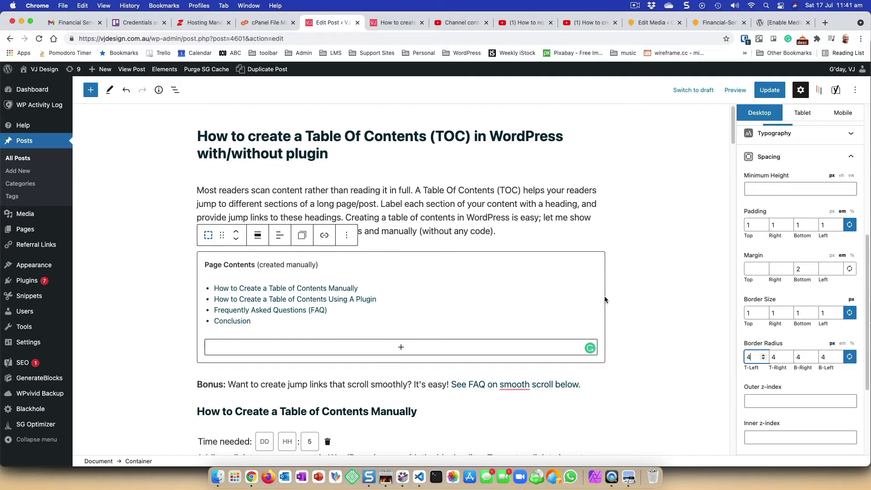
click(854, 162)
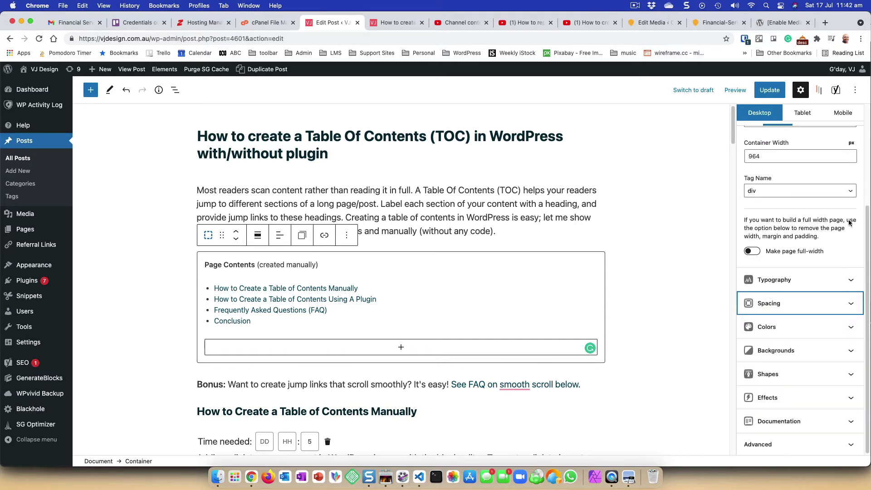
- Set the container's background color to the light blue #beefff swatch and lower its opacity to about half
click(851, 327)
scroll(810, 355, down, 2)
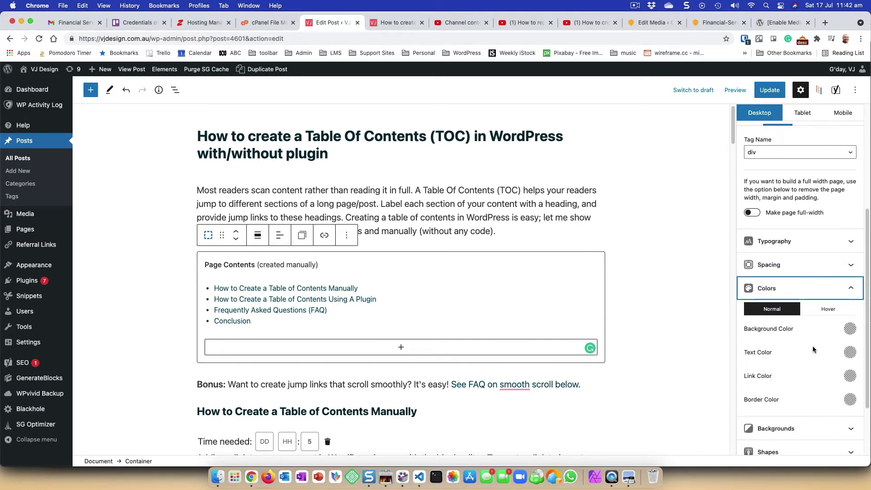
click(851, 330)
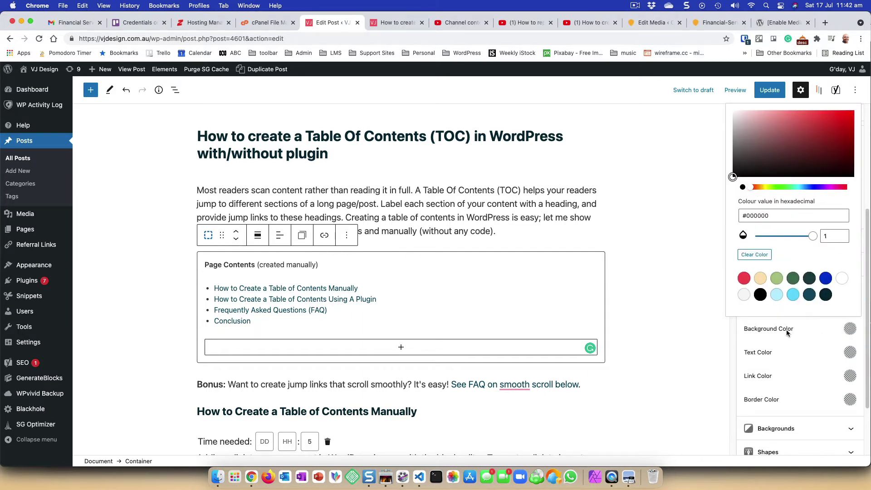
click(778, 296)
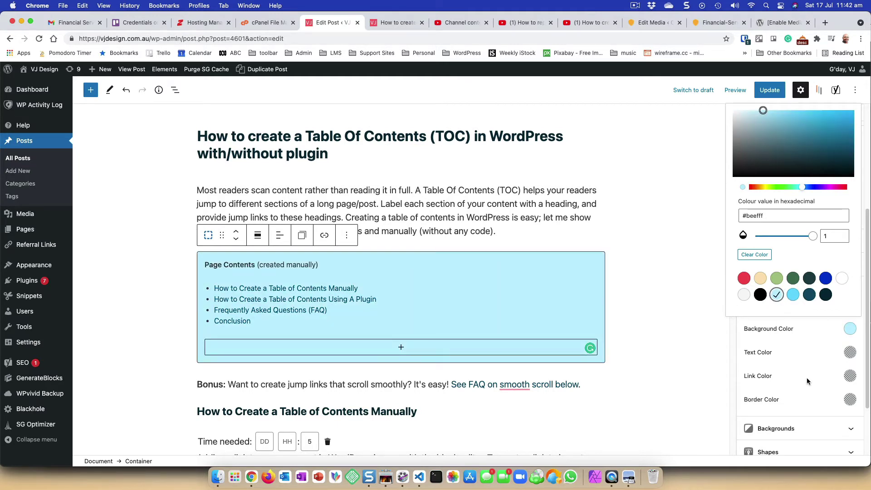
click(781, 237)
click(842, 234)
click(843, 235)
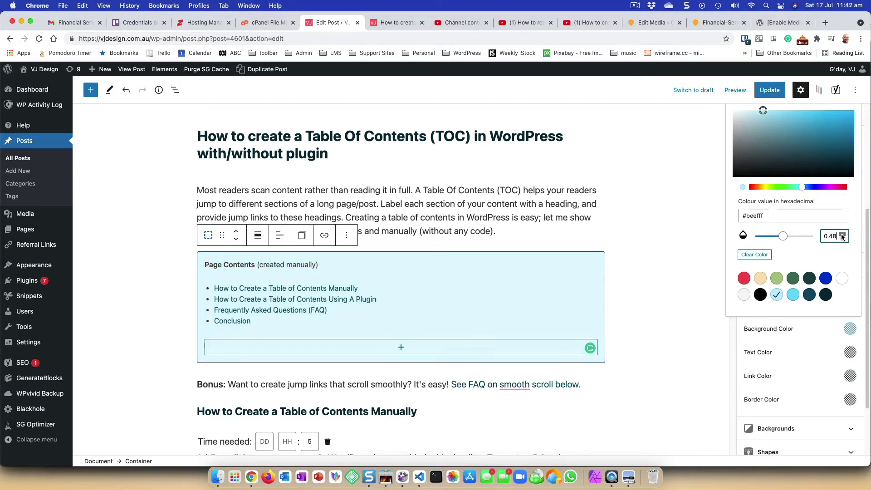
click(843, 235)
- Set the container's border color to the blue #69daff swatch with an opacity of about 0.49
click(848, 401)
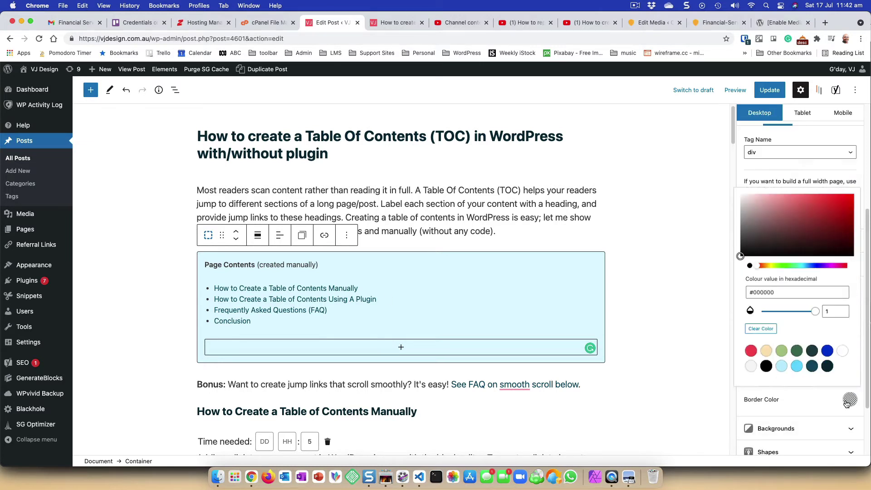
click(794, 366)
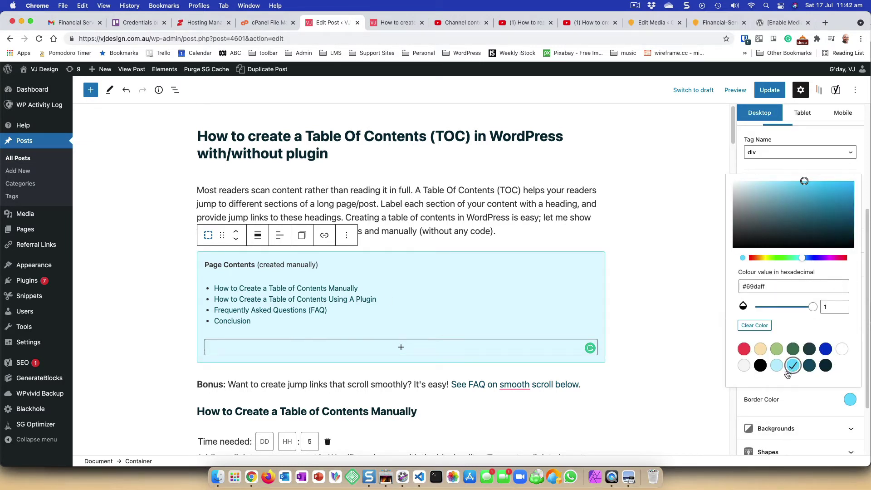
click(784, 308)
click(844, 305)
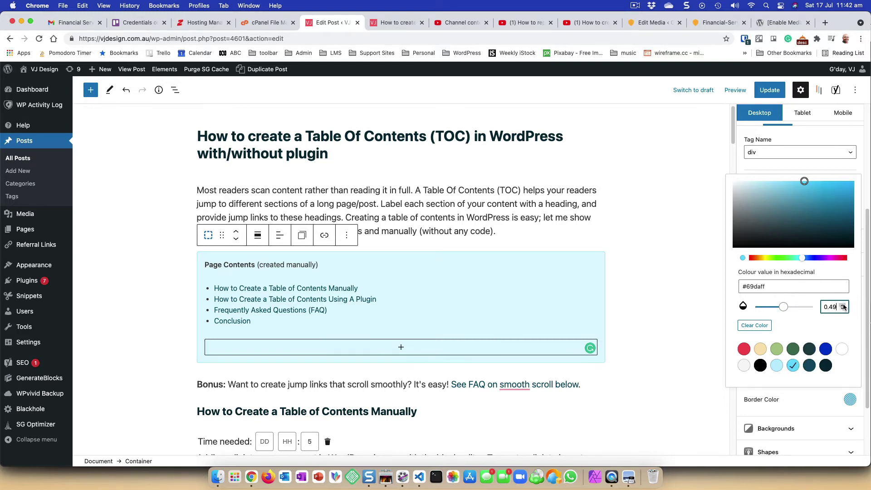
click(811, 405)
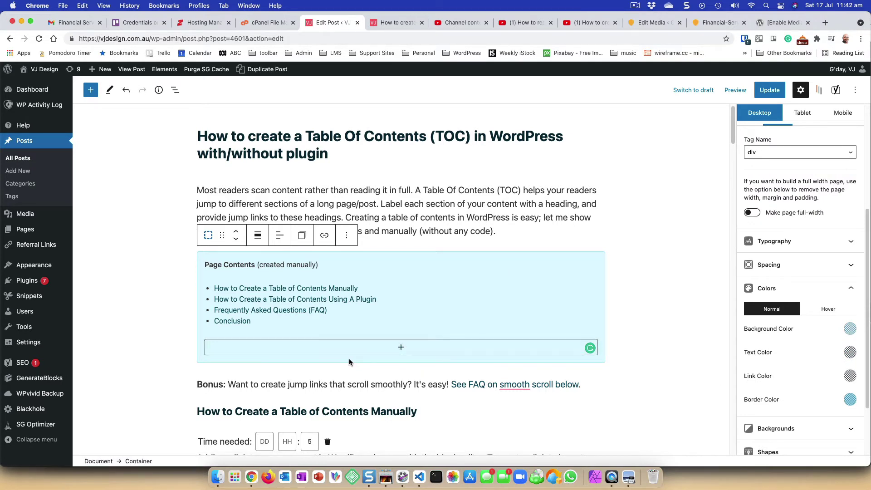
- Transform the "Page Contents (created manually)" paragraph into a Headline block and look at the GenerateBlocks blocks in the block library
click(276, 265)
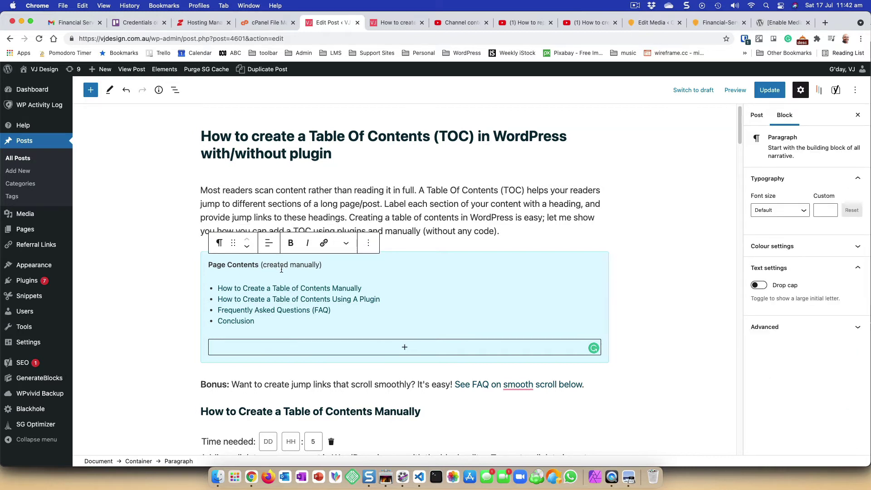
click(220, 243)
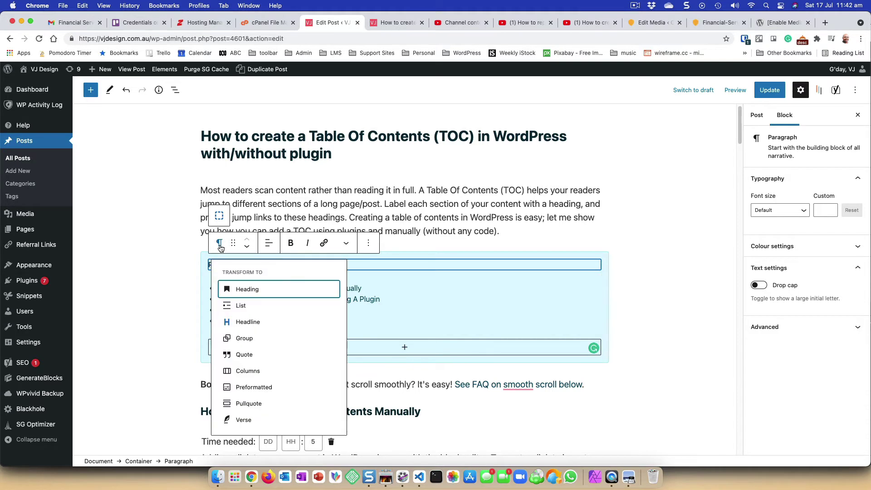
click(243, 323)
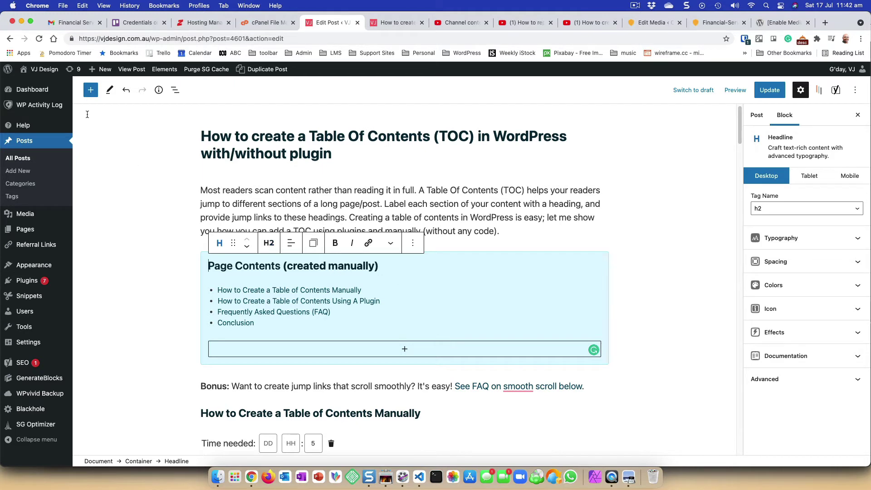
click(90, 90)
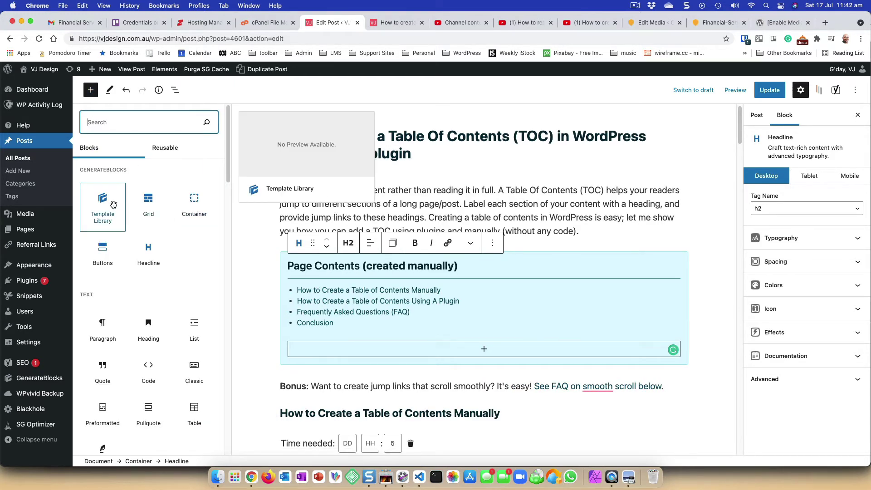
click(430, 267)
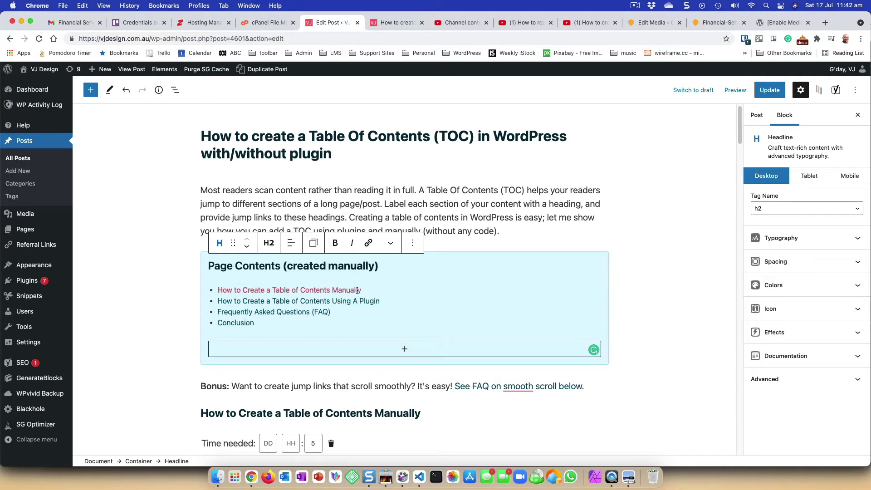
- Set the "Page Contents (created manually)" Headline's tag to paragraph and its bottom padding to 0 px
click(817, 210)
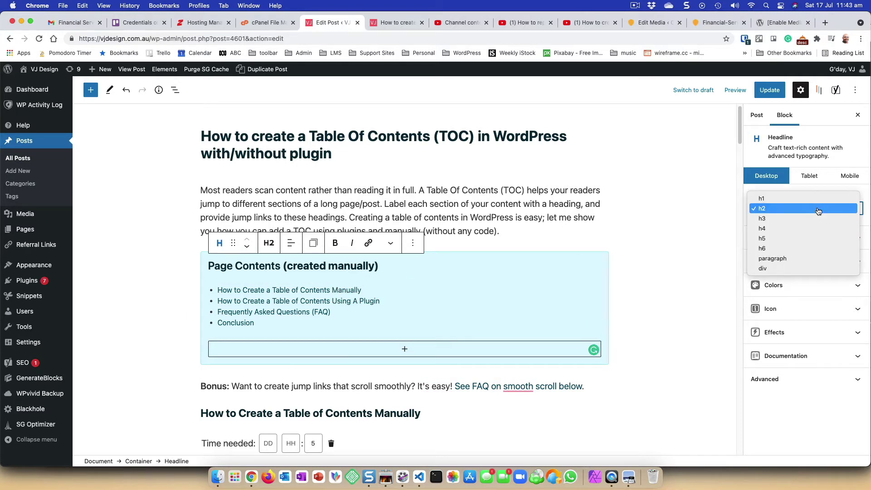
click(798, 262)
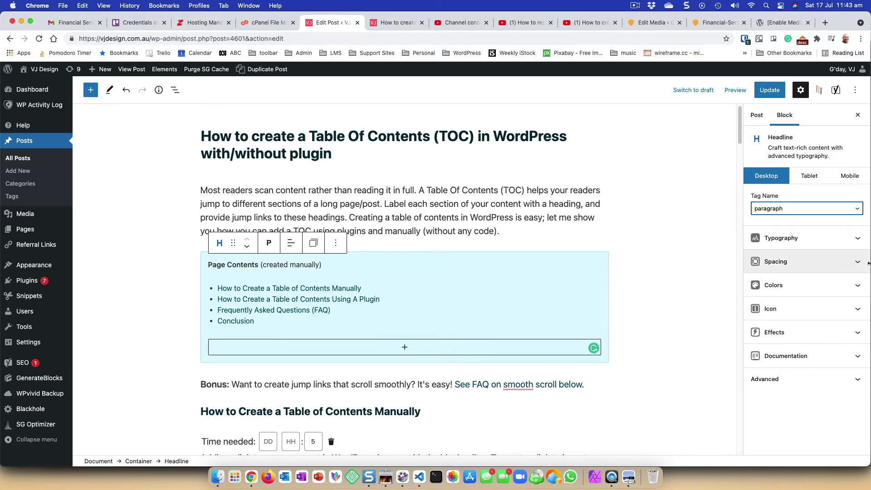
click(839, 267)
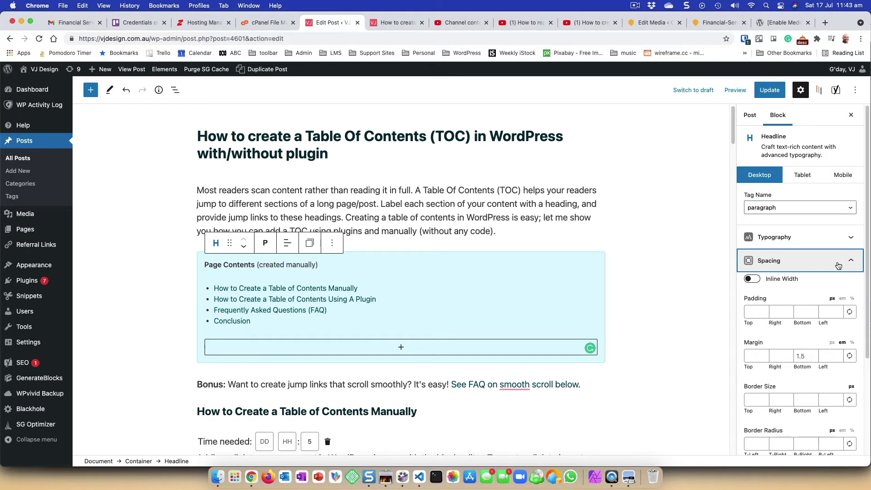
click(807, 313)
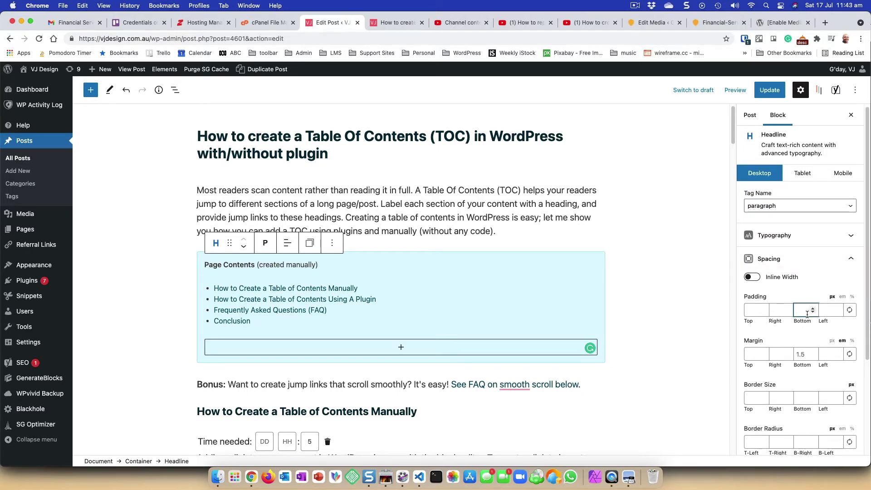
text(0)
- Switch the Headline's margin unit to px, set the bottom margin to 6, and close the spacing settings
click(805, 355)
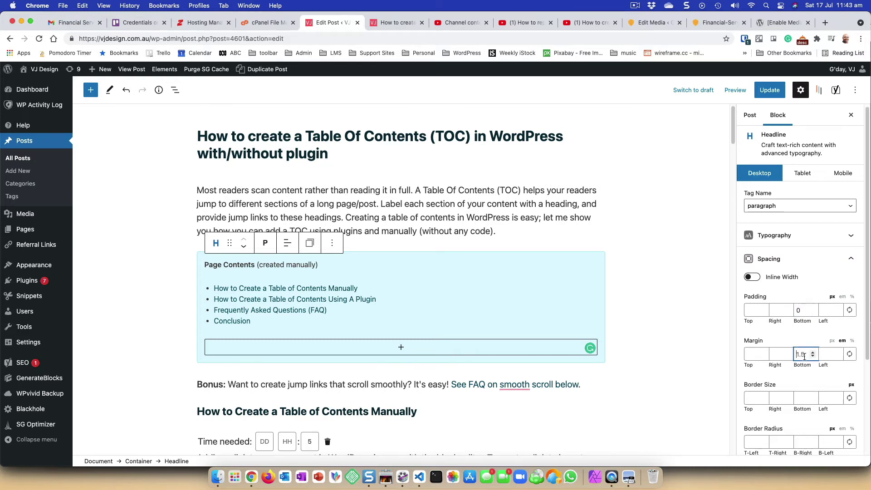
click(832, 341)
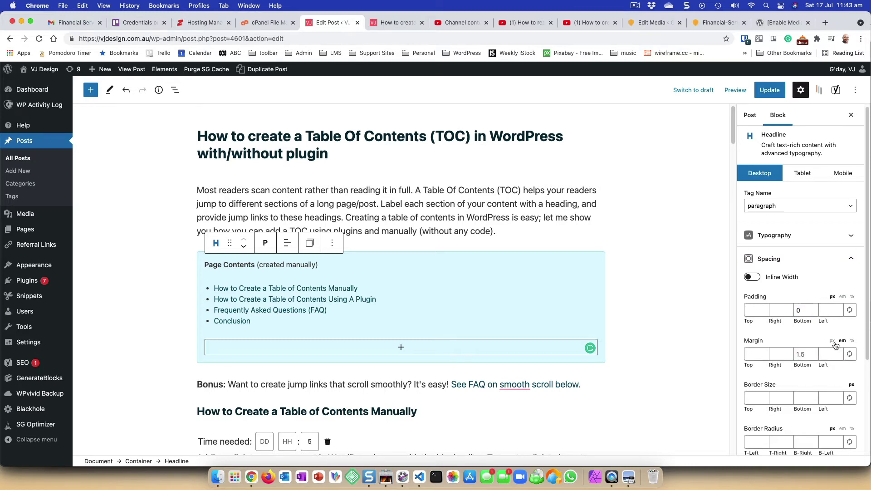
click(802, 356)
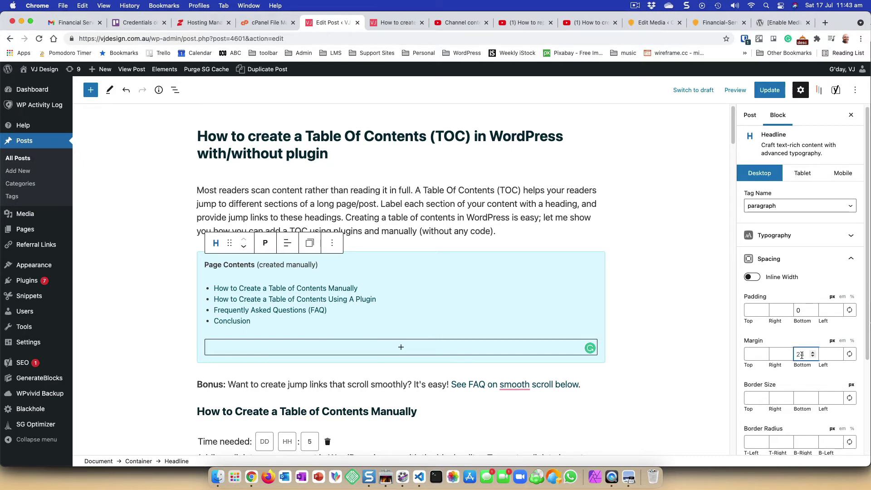
click(398, 22)
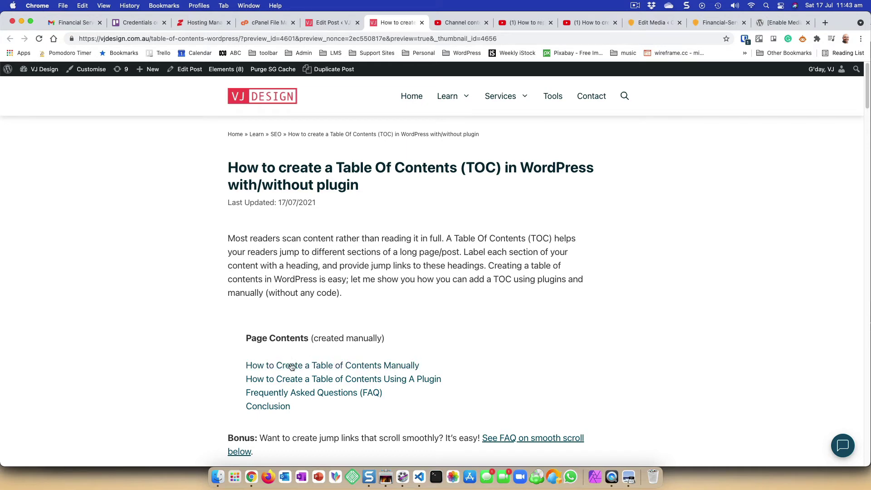
click(334, 23)
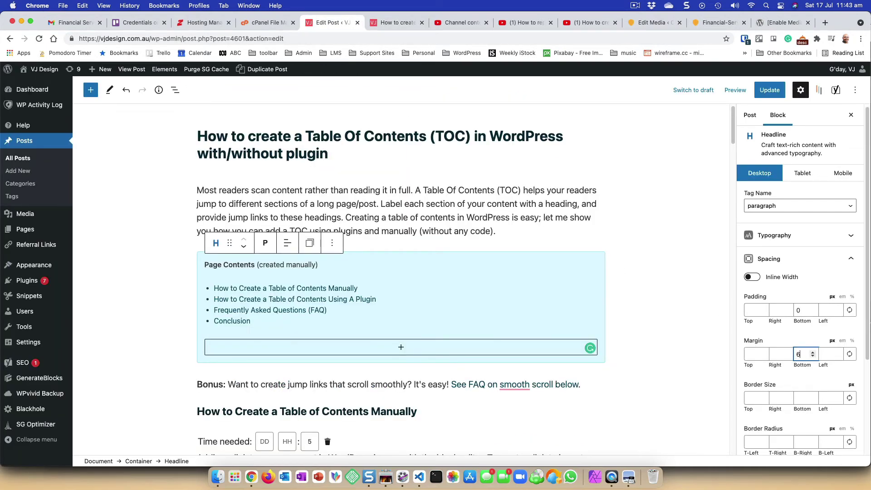
click(848, 260)
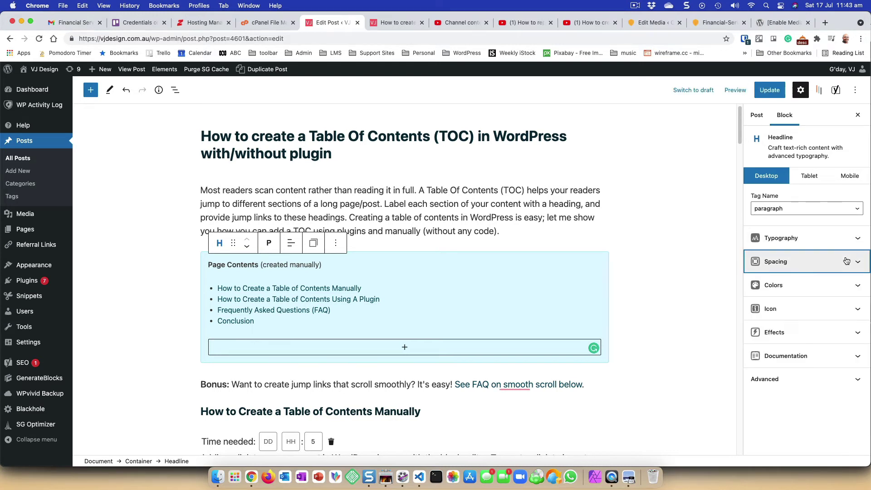
- Update the post and reload its preview page to check the styled table of contents box
click(772, 93)
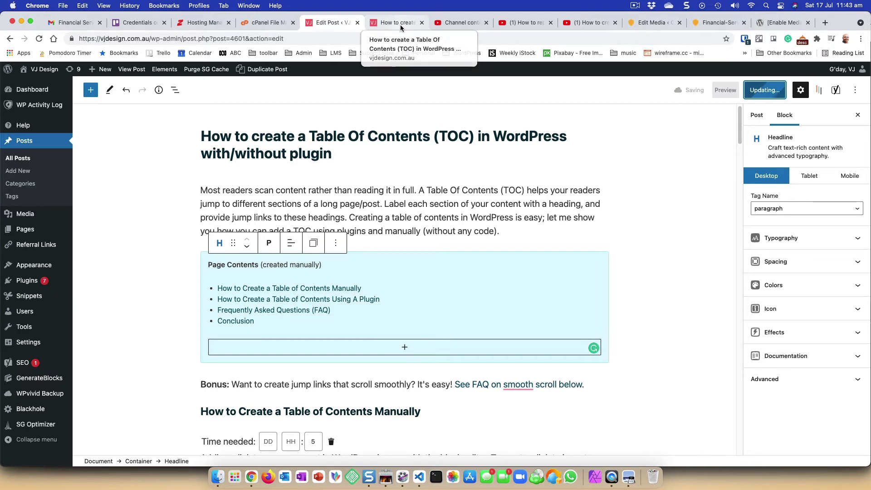
click(400, 24)
click(41, 41)
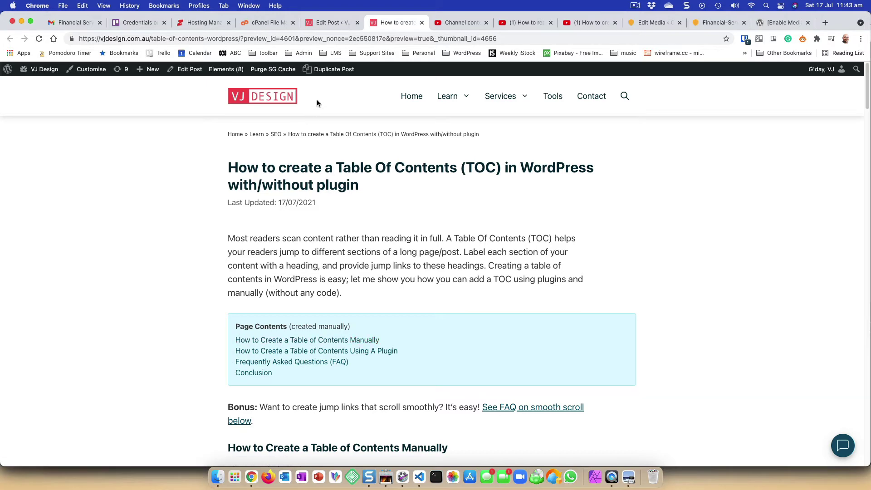
- Remove the "toc" additional CSS class from the contents list, update the post and reload its preview
click(336, 22)
click(430, 279)
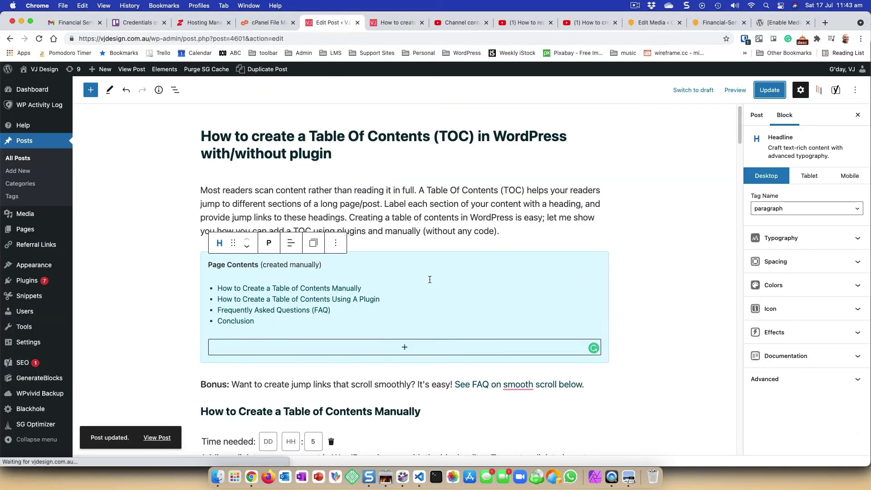
click(384, 291)
click(853, 269)
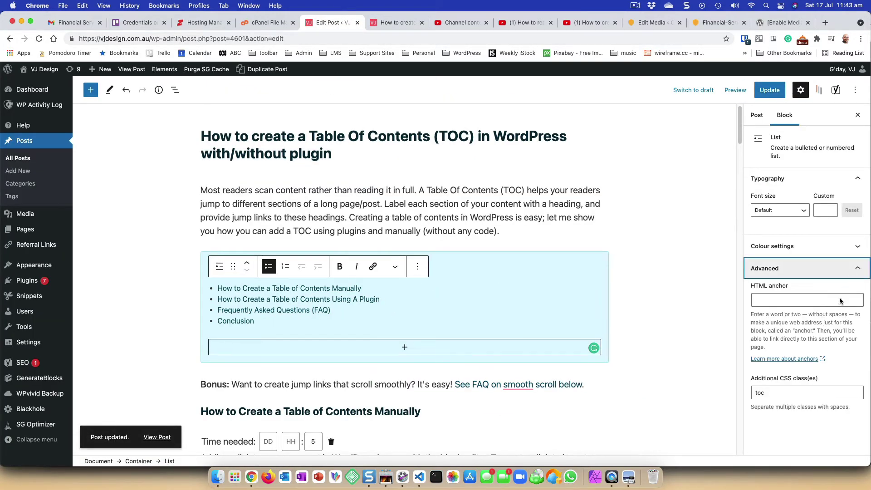
drag(767, 392, 751, 392)
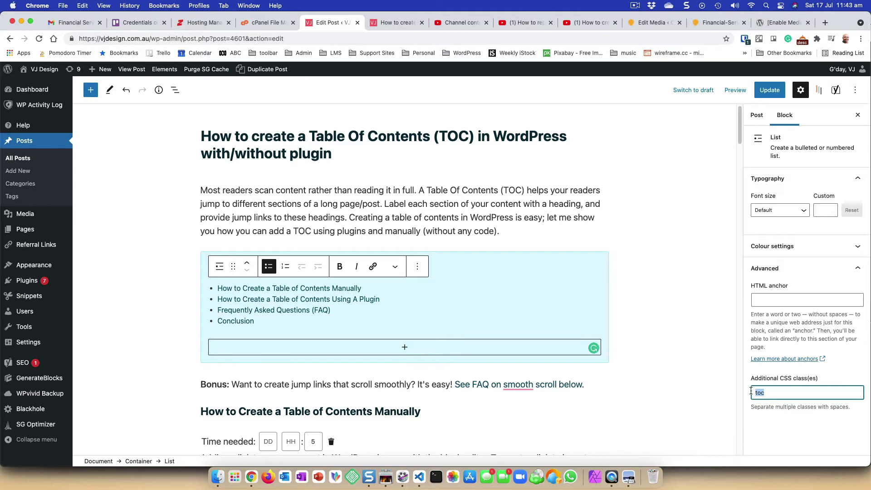
key(BackSpace)
click(767, 90)
click(396, 23)
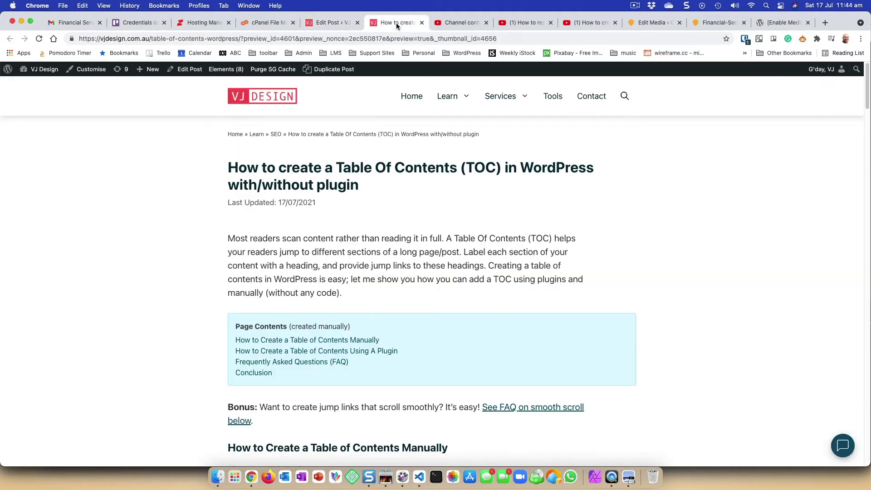
click(40, 40)
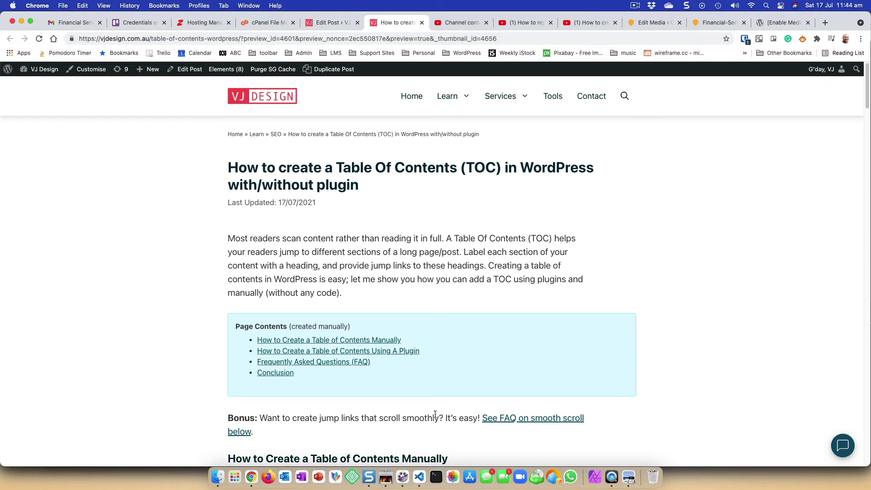
- Restore the additional CSS class "toc" on the contents list in the editor and update the post
click(331, 22)
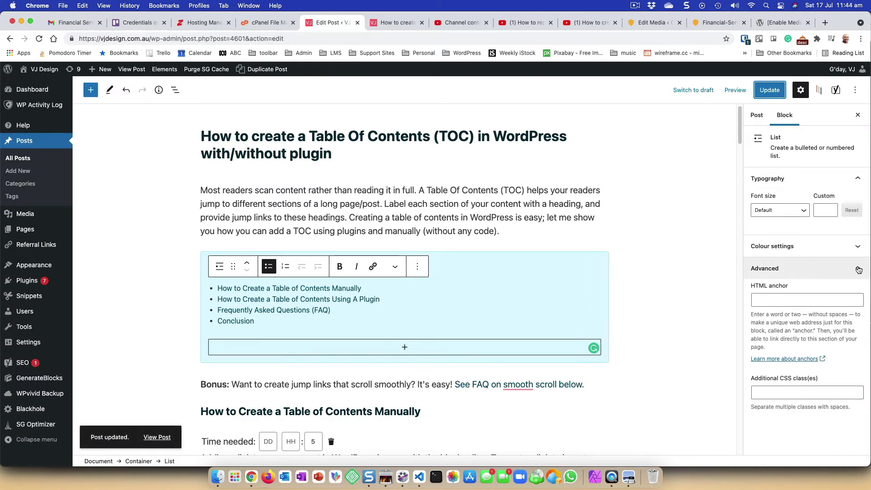
click(406, 291)
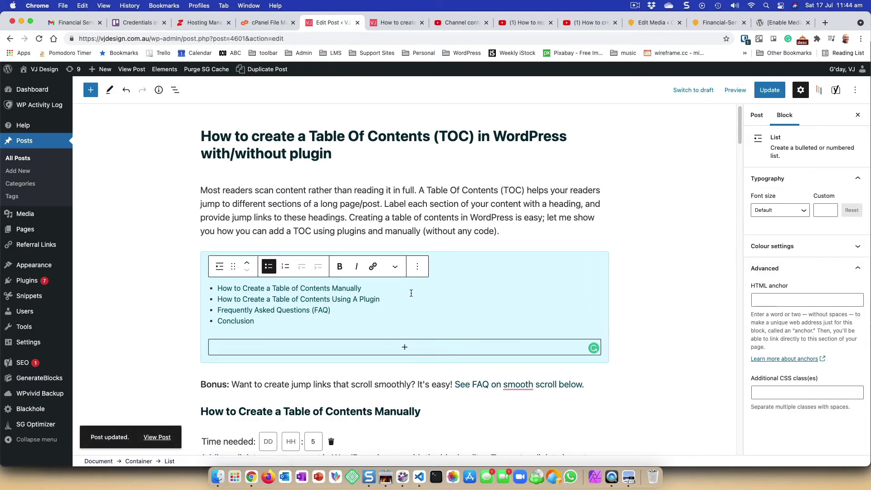
click(175, 90)
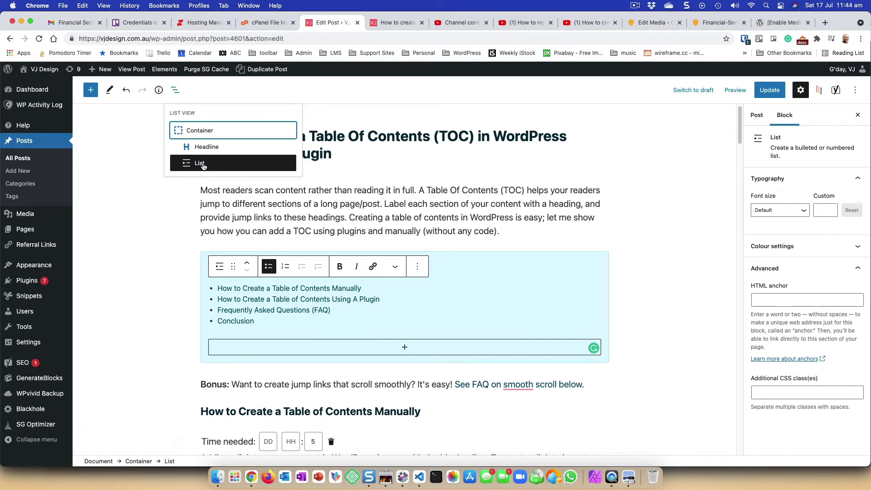
click(426, 291)
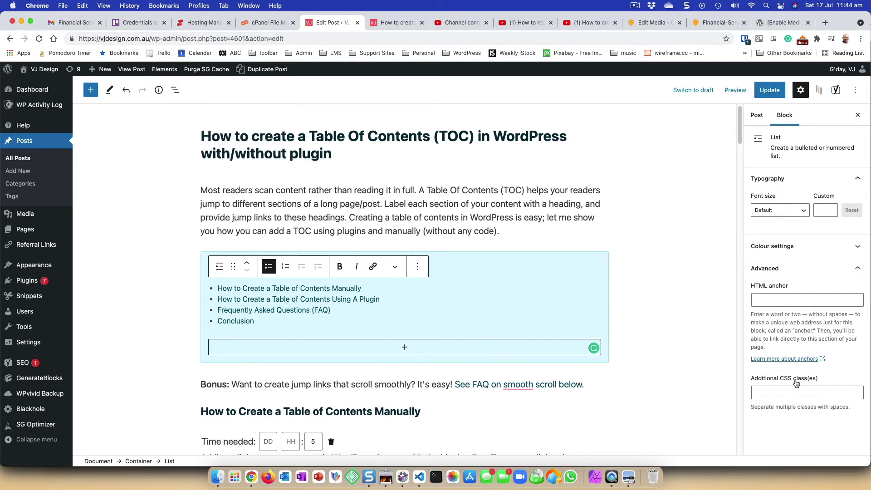
click(787, 395)
text(toc)
click(771, 91)
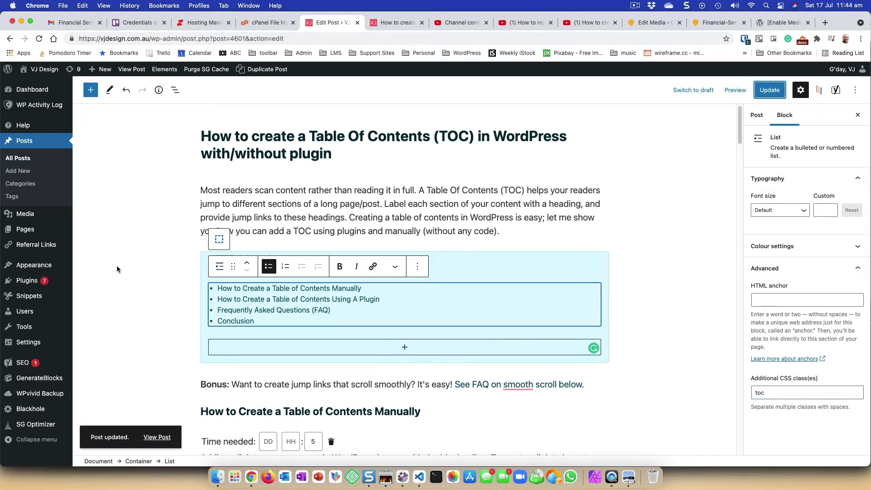
- Select the Container holding the Page Contents headline and list, and duplicate it
mouse_move(28, 265)
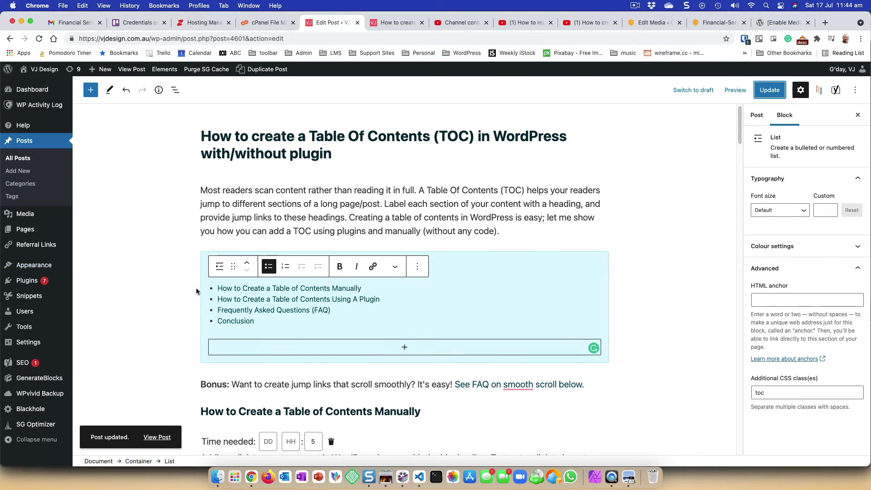
click(536, 264)
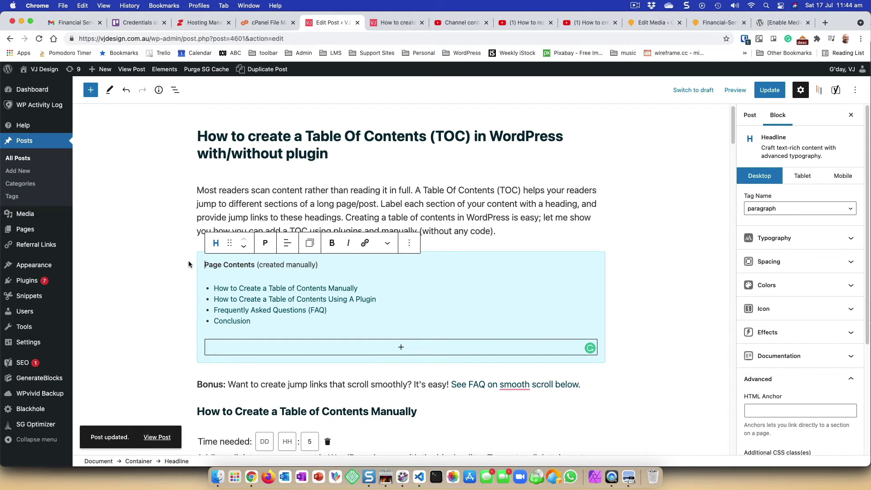
click(591, 255)
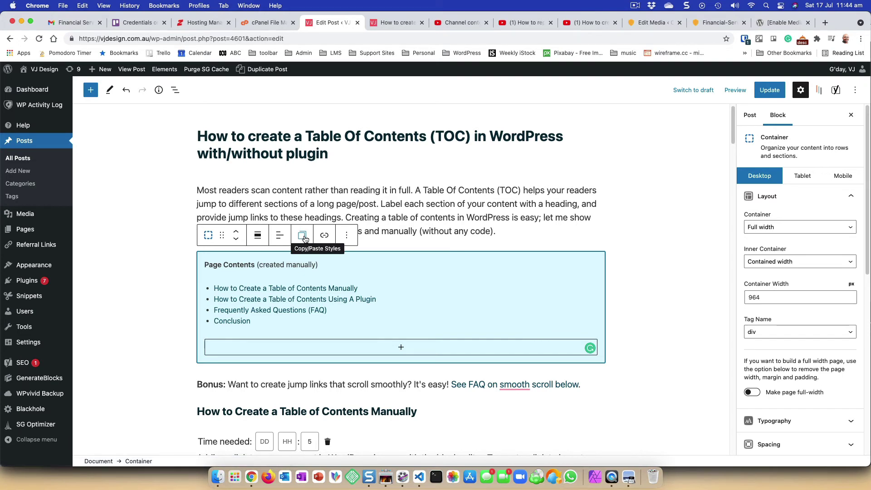
click(347, 235)
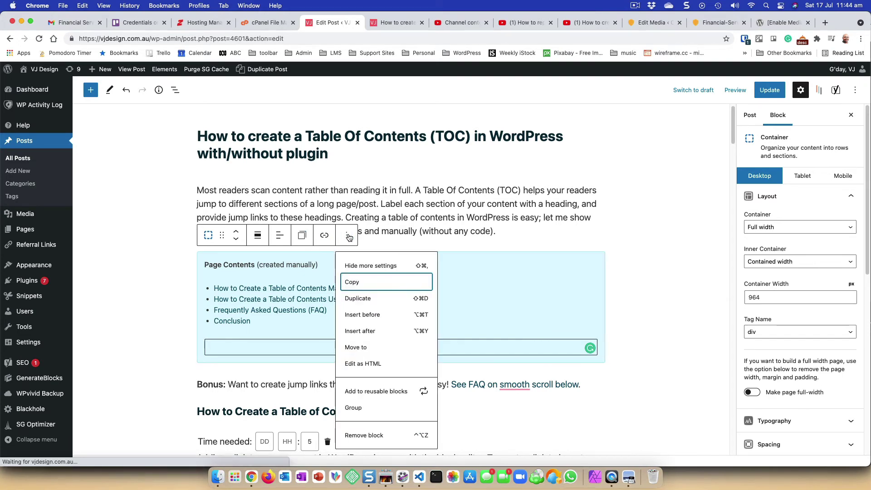
click(359, 300)
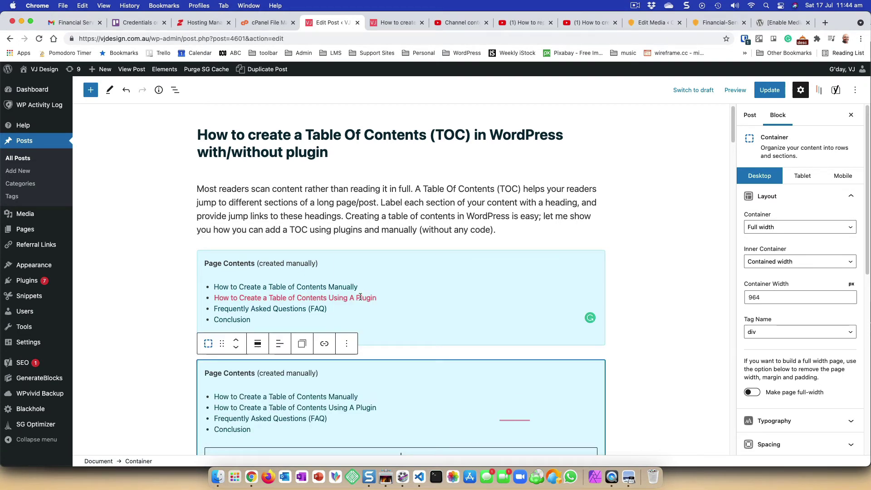
- Delete the "(created manually)" text from the headline in the first of the two Page Contents containers
click(198, 258)
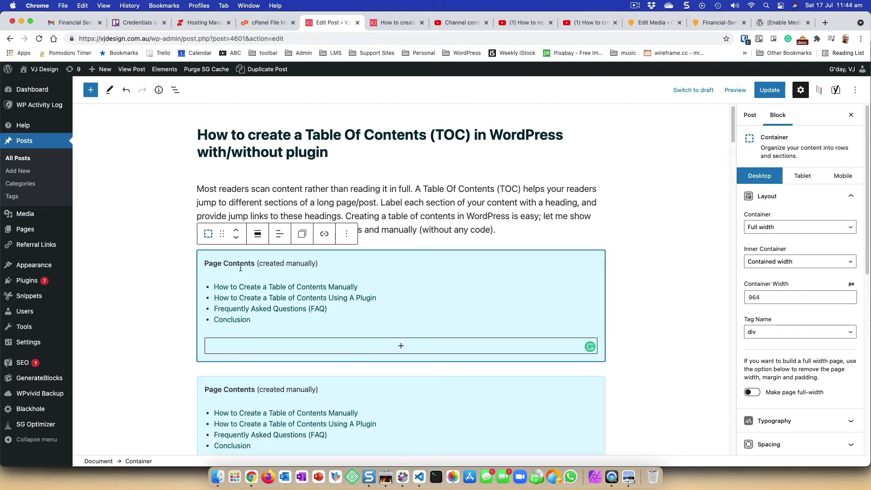
drag(254, 263, 320, 265)
key(BackSpace)
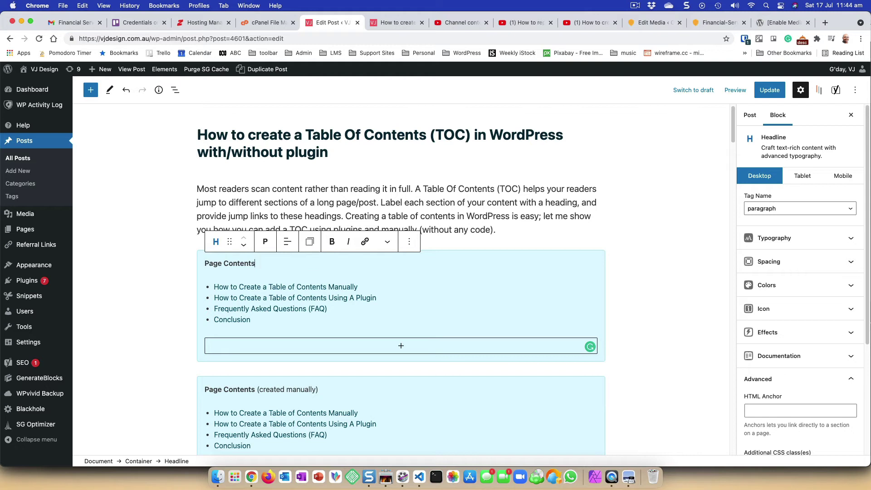
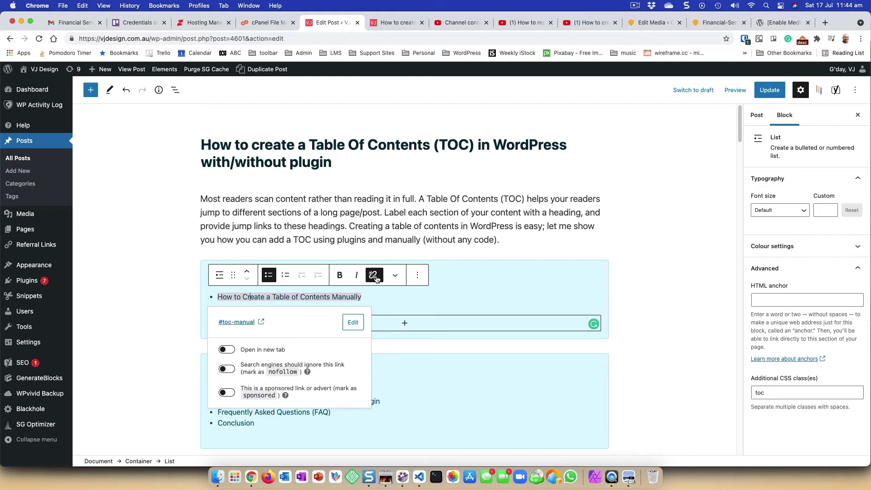
- Remove the link from the first container's remaining list item and replace its text with "Link 1"
click(371, 277)
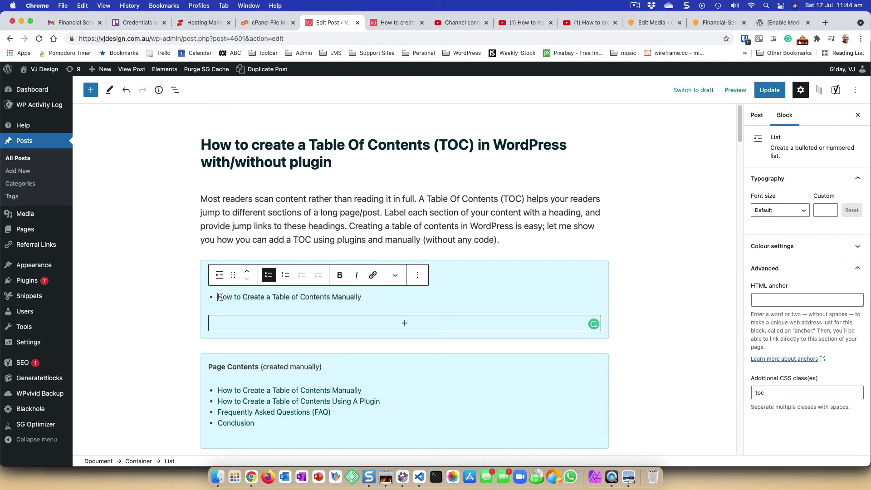
drag(220, 298, 360, 297)
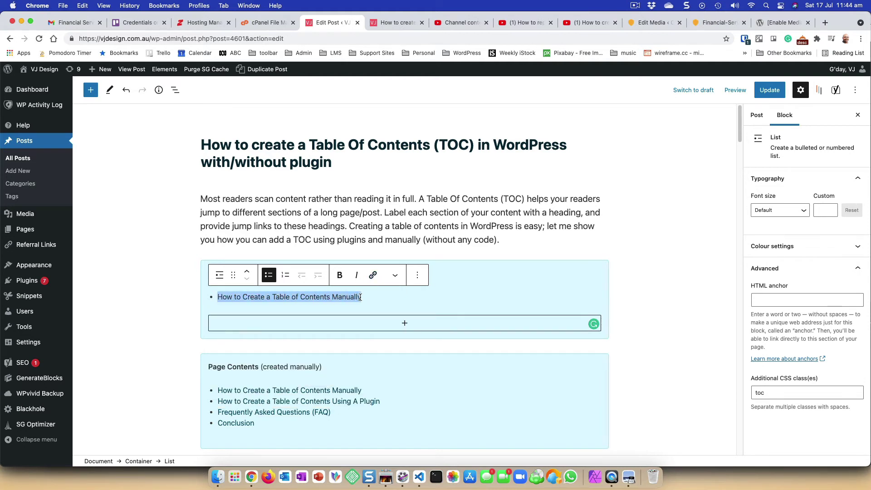
text(Link 1)
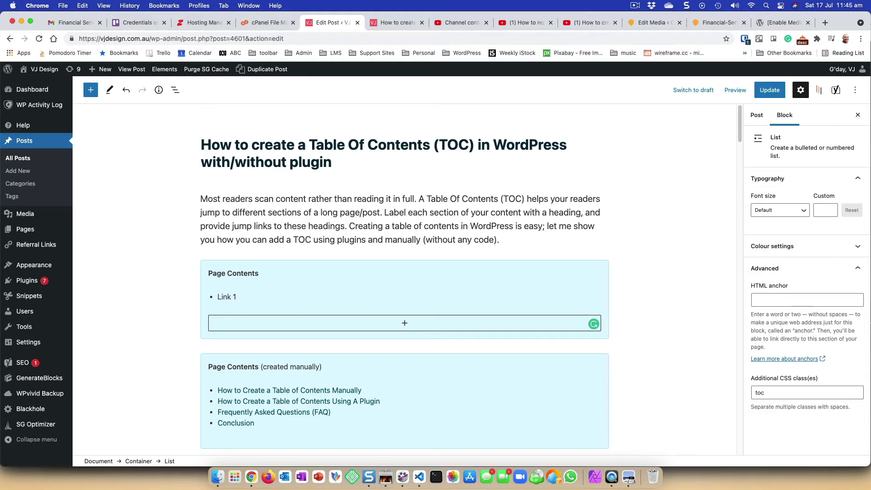
- Select the Container holding the "Link 1" contents list and add it to the reusable blocks
click(206, 271)
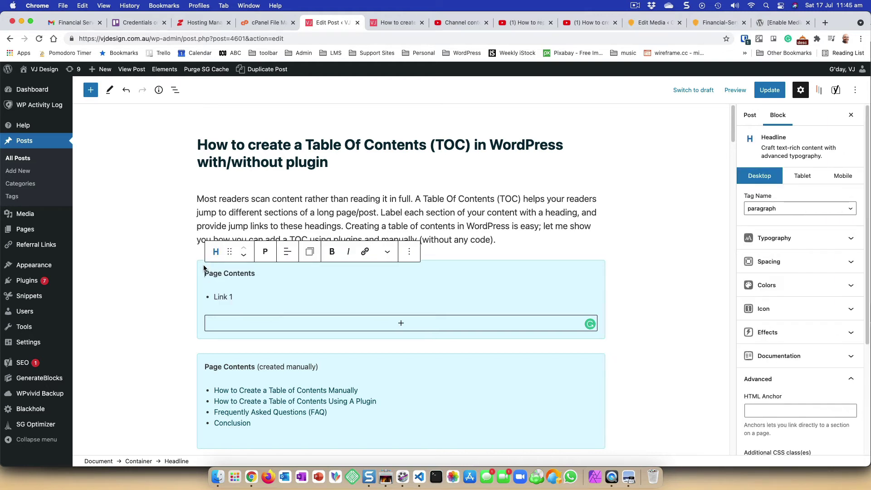
click(175, 89)
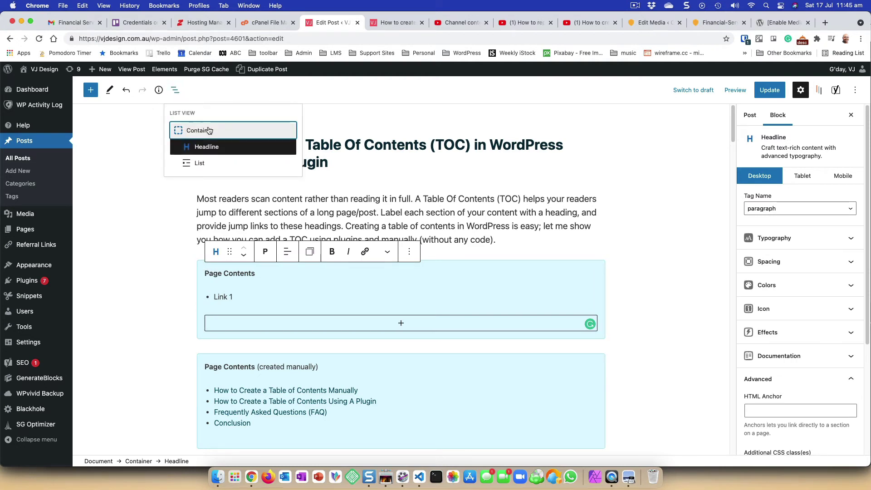
click(209, 131)
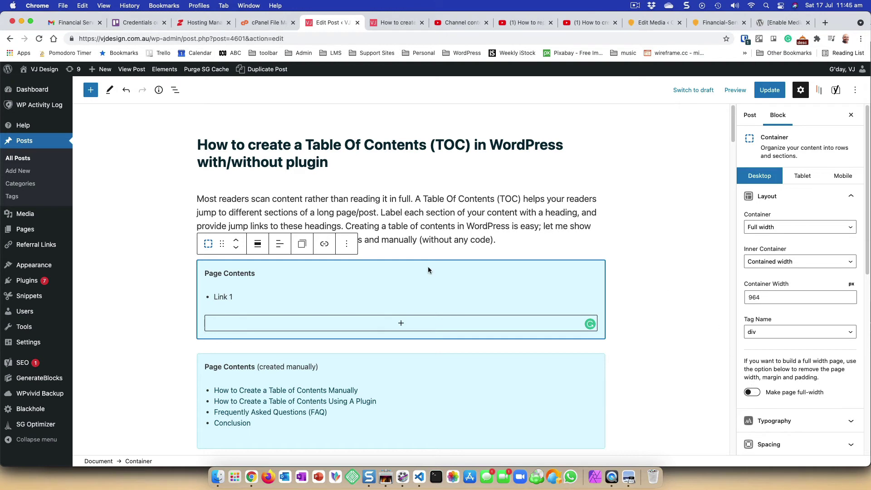
click(346, 245)
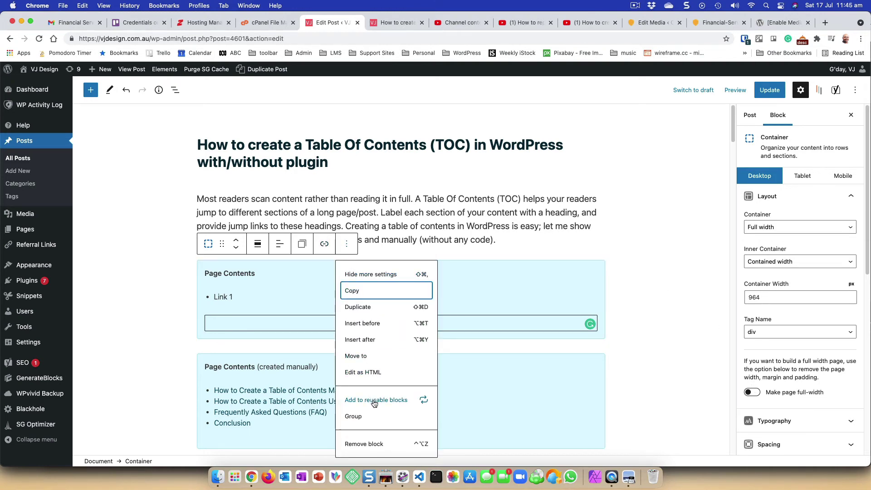
key(Escape)
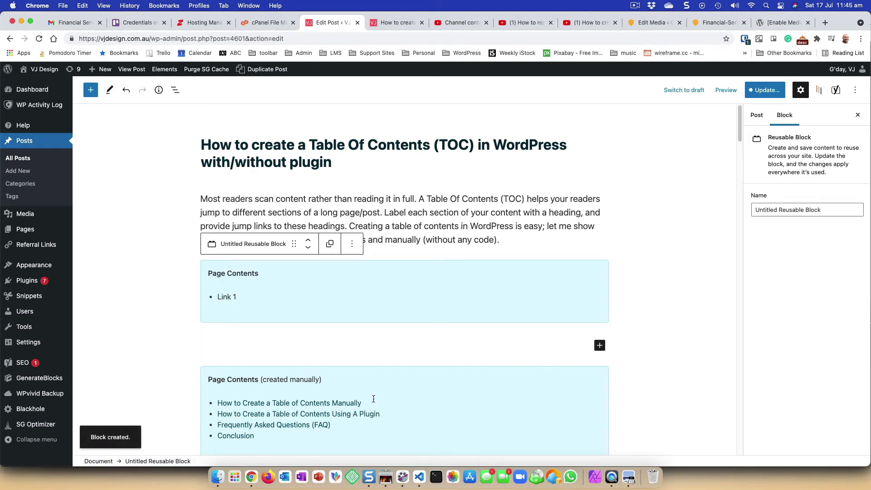
- Name the new reusable block "Table of contents TOC" and start updating the post
click(258, 246)
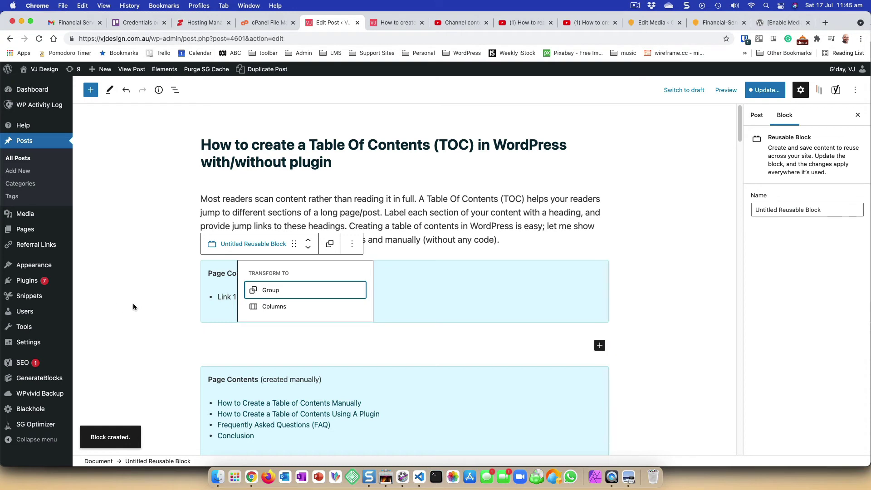
mouse_move(40, 264)
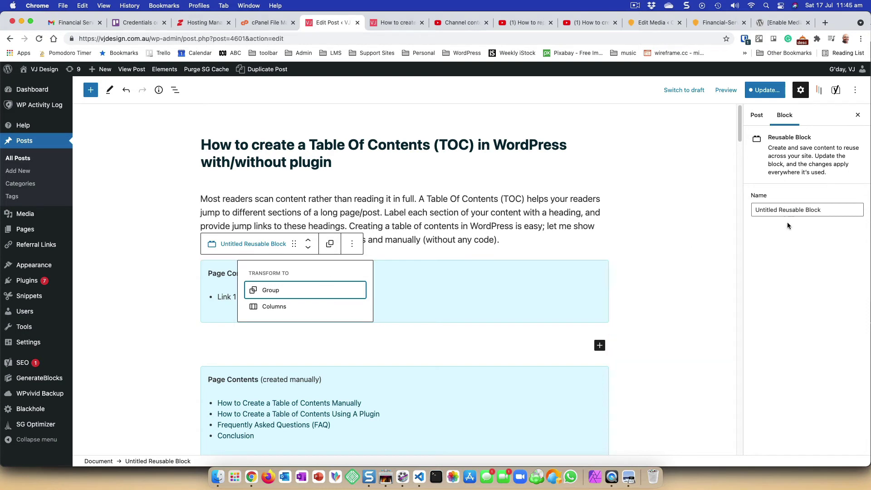
drag(830, 211, 739, 209)
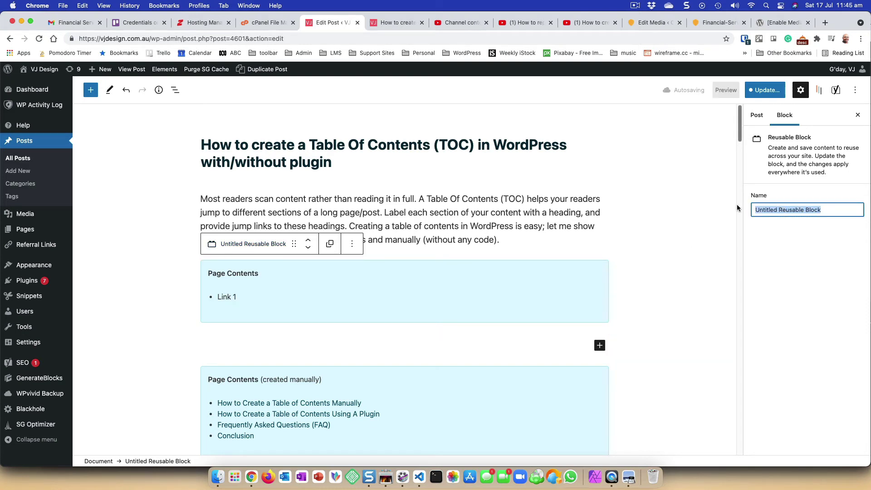
text(Table pf Contents)
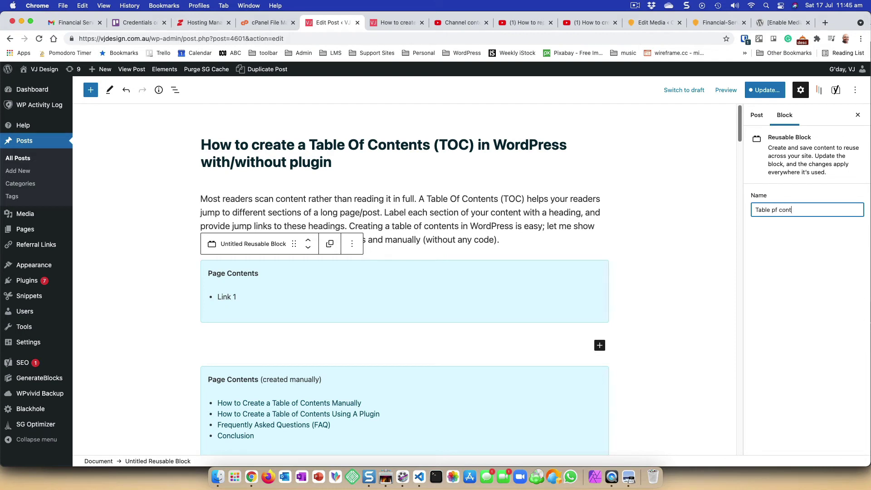
click(777, 210)
key(BackSpace)
text(o)
key(BackSpace)
click(818, 208)
click(778, 93)
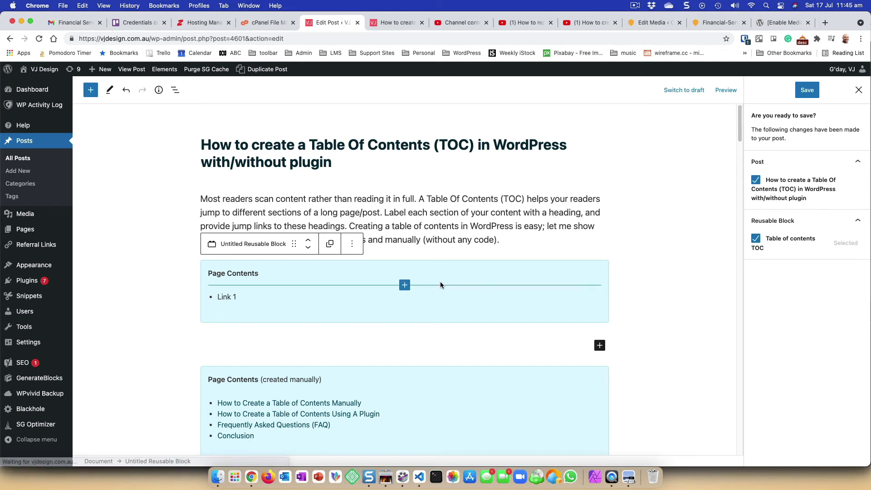
- Remove the reusable block with the "Link 1" list from the post
click(354, 244)
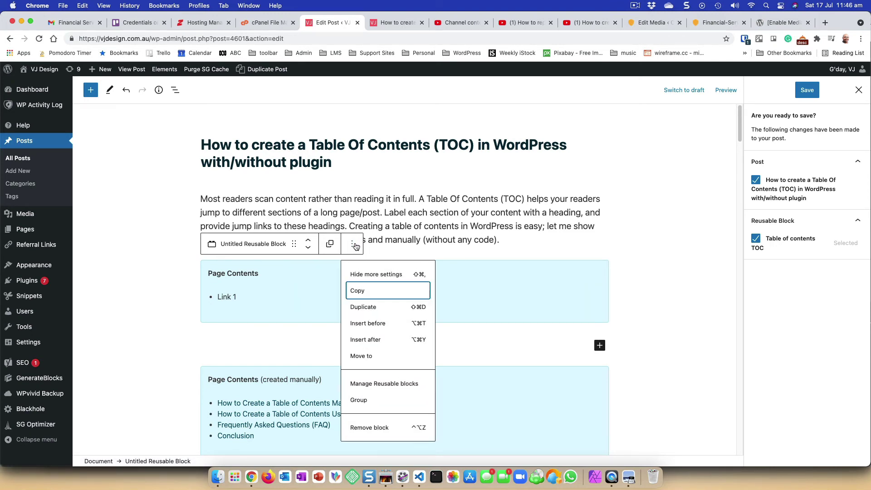
click(381, 428)
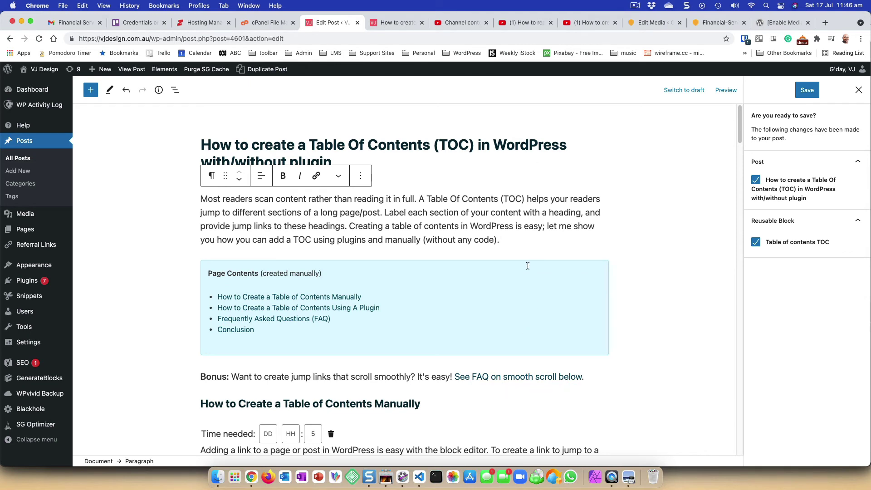
- Add a paragraph below the Bonus line, try to look up the reusable block with "/tab", and clear the text
click(601, 379)
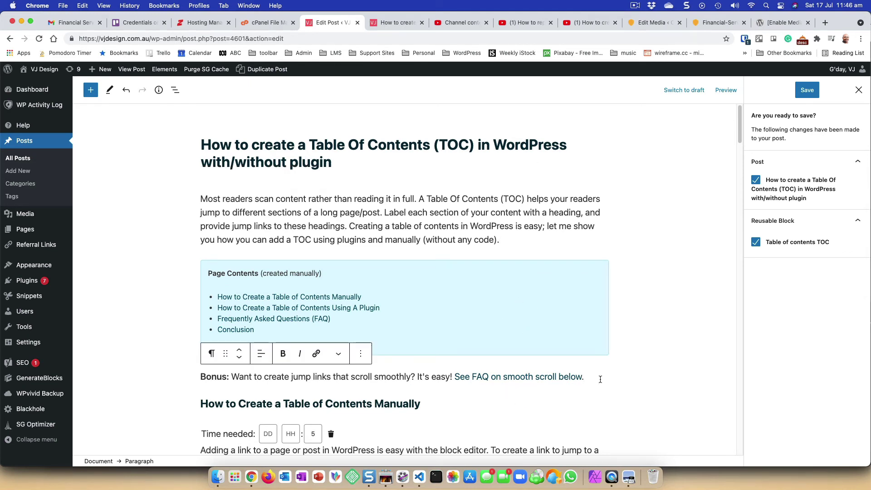
key(Return)
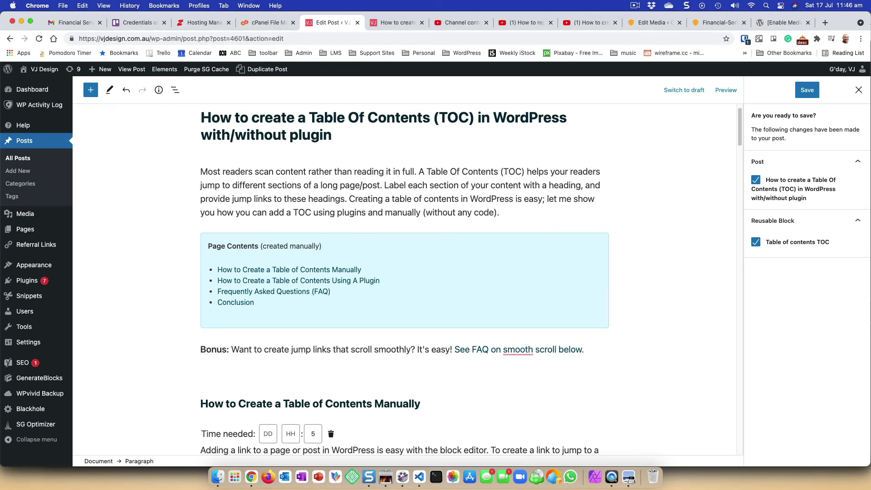
text(/t)
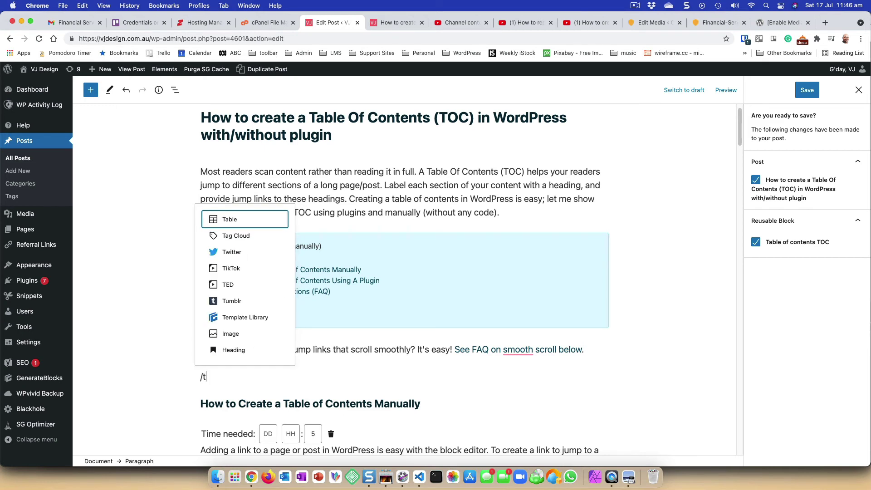
text(ab)
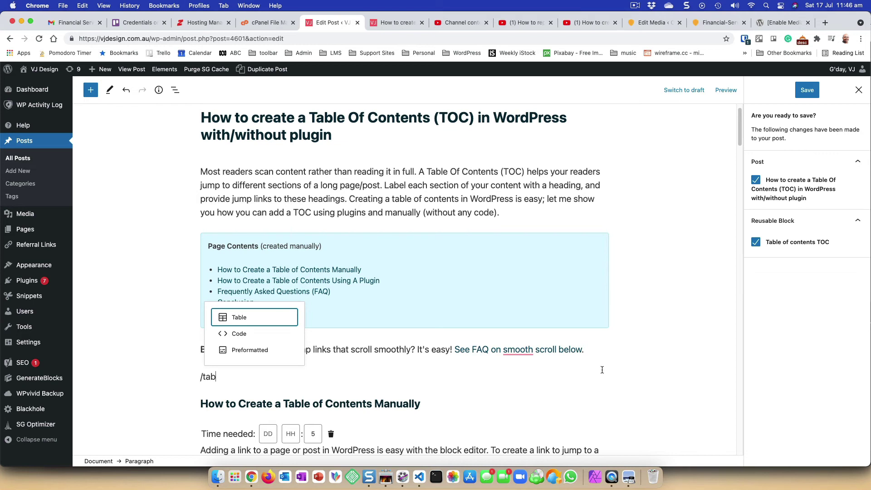
drag(195, 377, 219, 389)
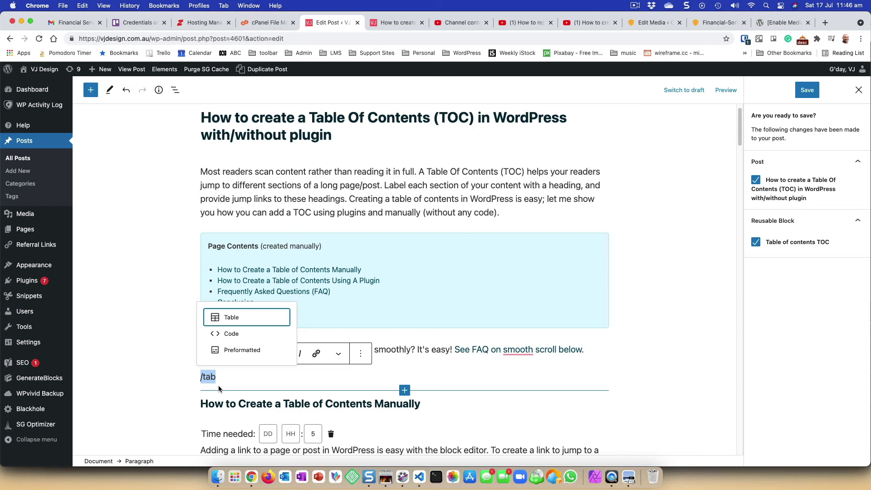
key(BackSpace)
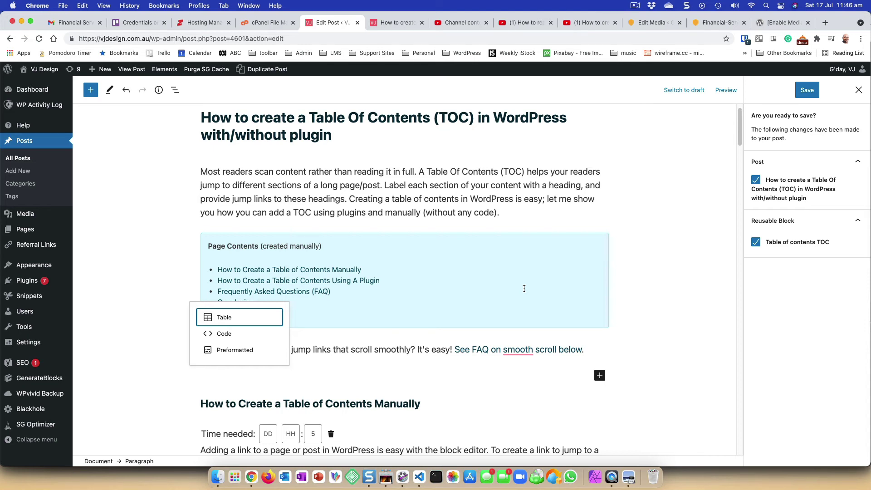
- Save the pending changes to both the post and the Table of contents TOC reusable block
click(393, 213)
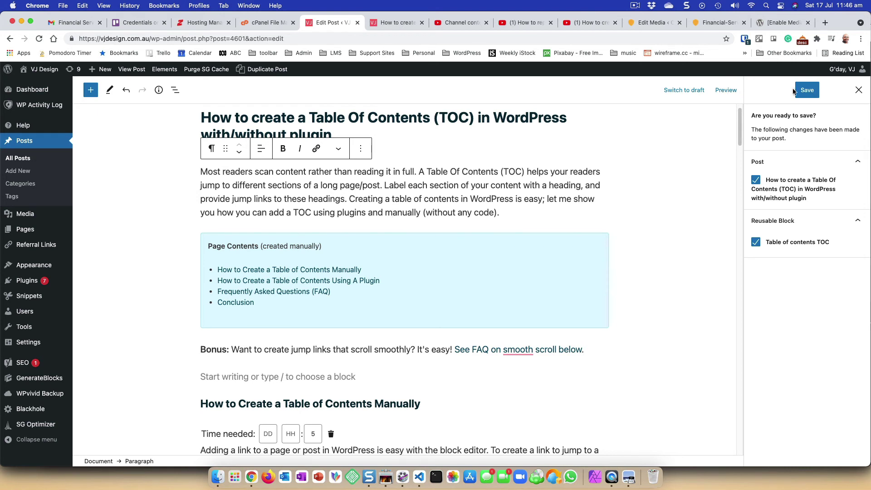
click(810, 91)
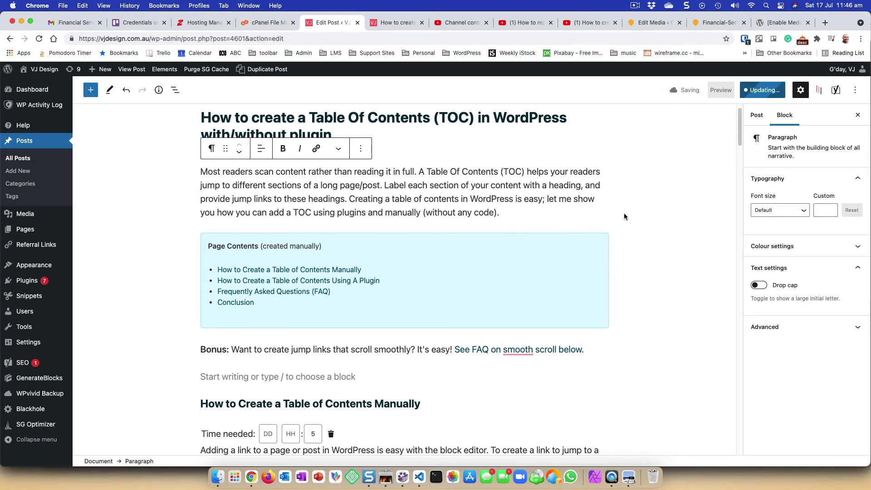
- Insert the Table of contents TOC reusable block in the empty paragraph below the Bonus line
click(308, 382)
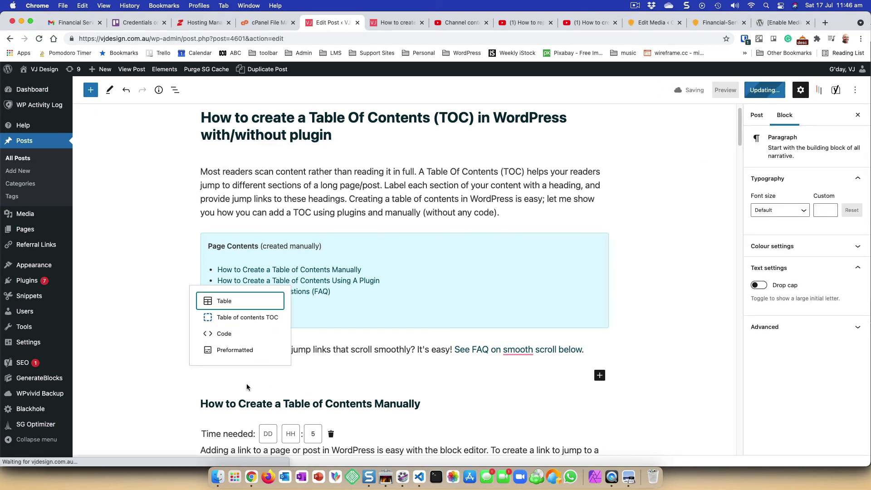
click(246, 403)
click(460, 374)
click(91, 90)
click(194, 145)
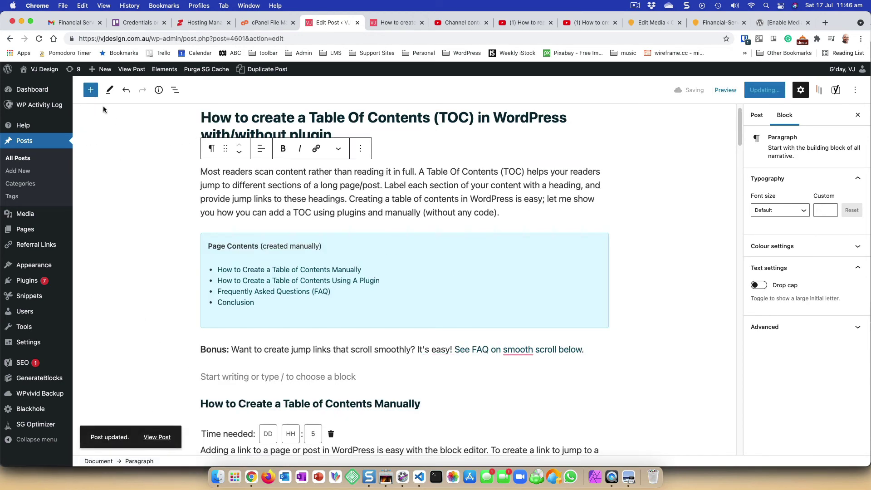
click(92, 91)
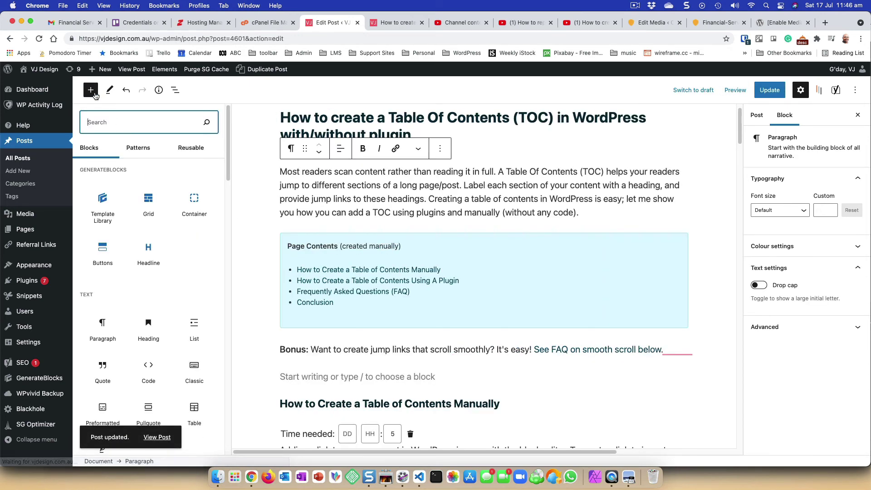
click(316, 377)
text(/ta)
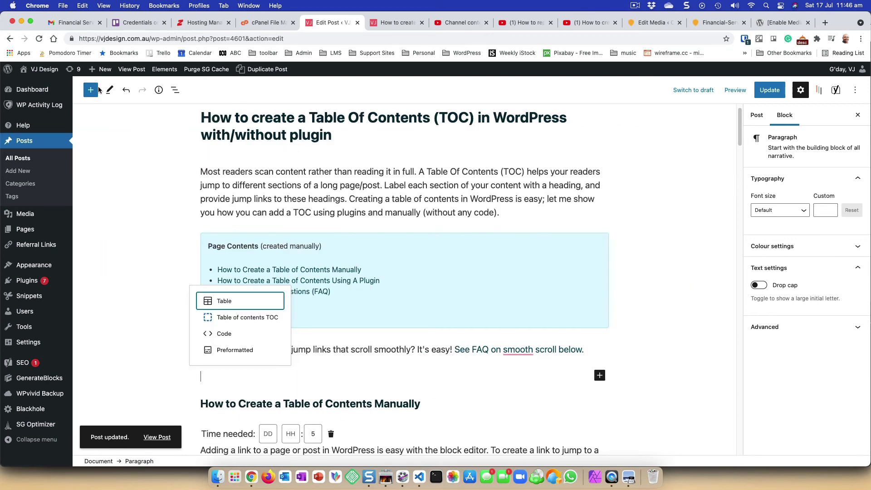
click(91, 90)
click(191, 148)
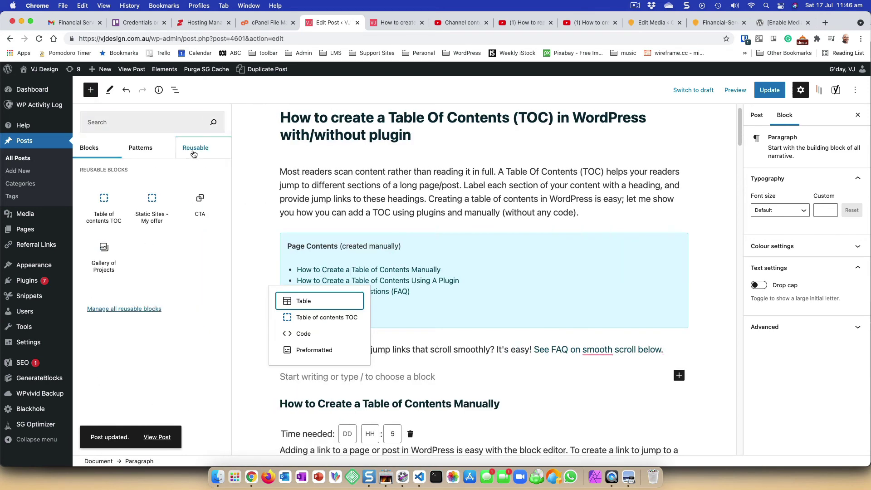
mouse_move(109, 216)
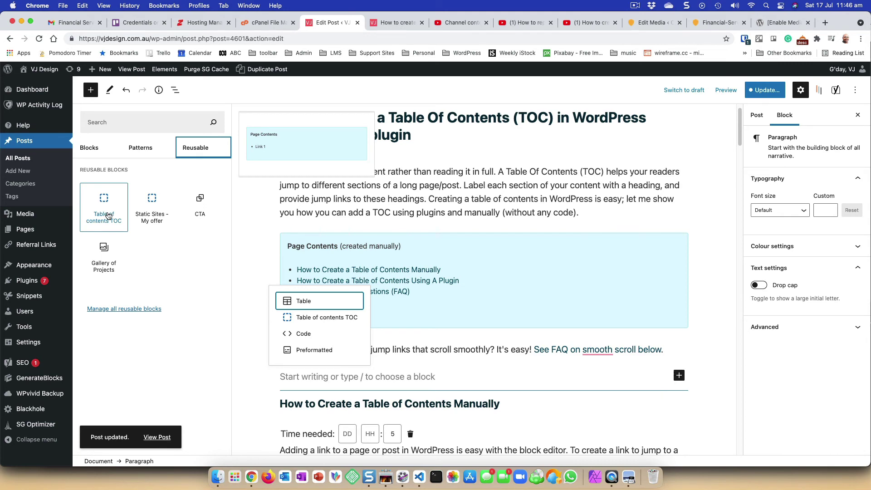
click(108, 216)
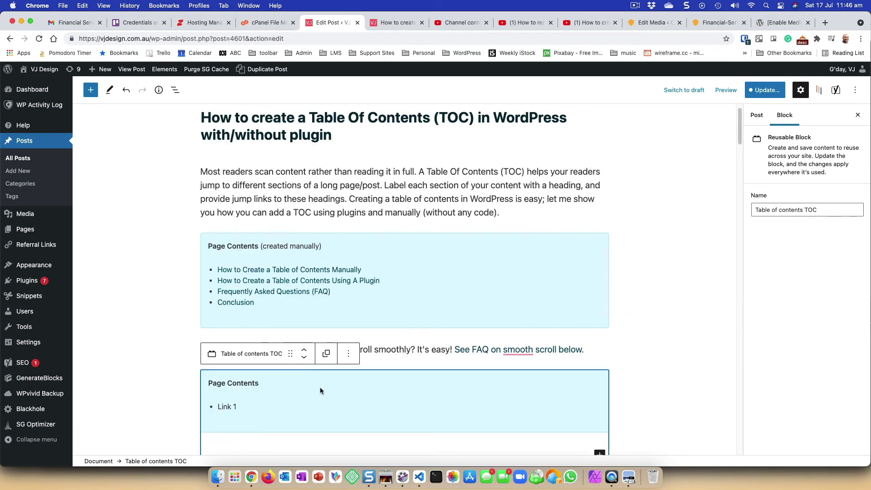
- Convert the inserted Table of contents TOC reusable block to regular blocks
scroll(272, 363, down, 2)
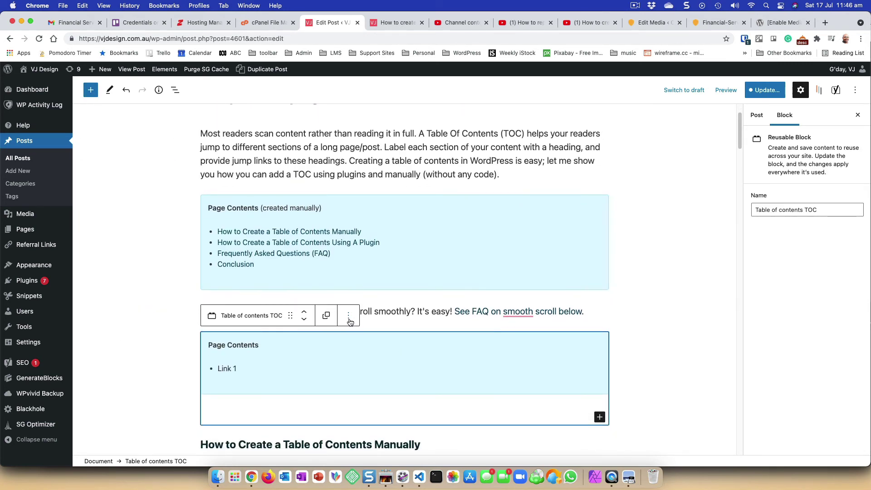
click(350, 318)
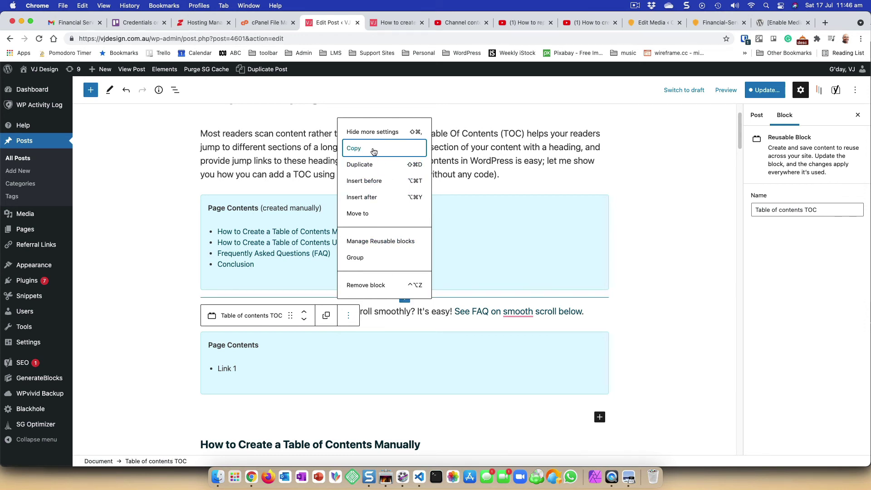
click(347, 320)
click(348, 318)
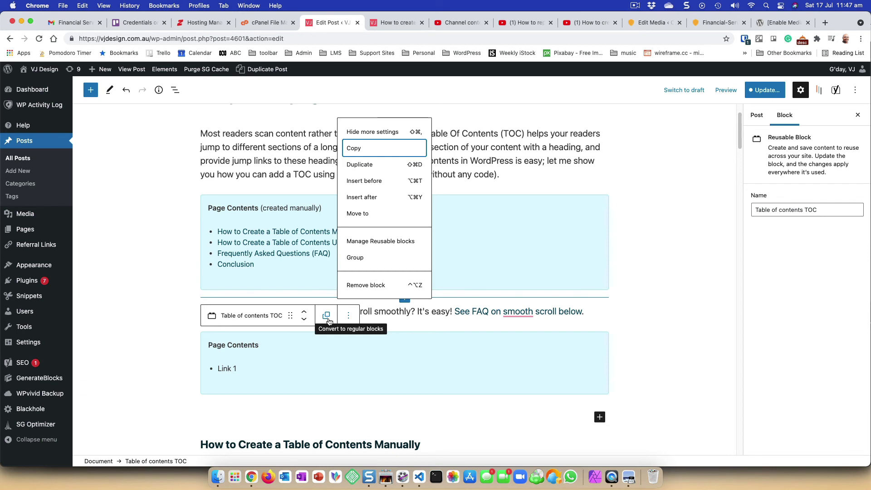
click(327, 317)
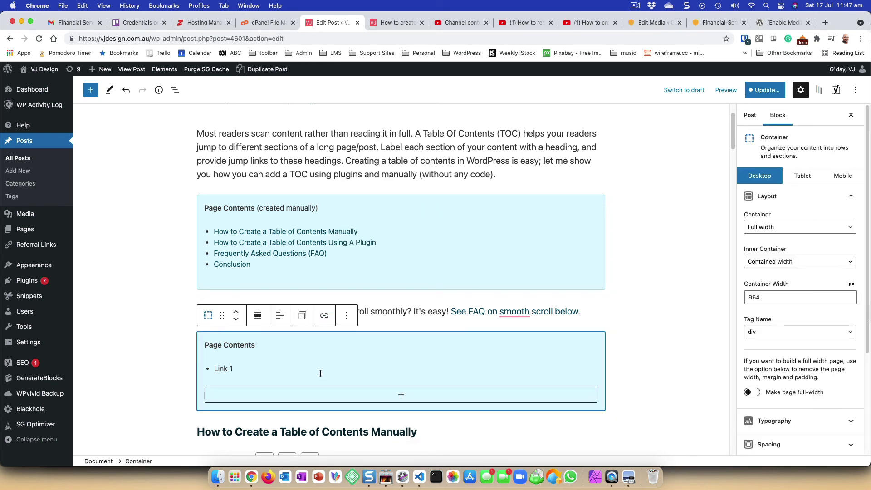
- Select the Container around the converted "Link 1" list and remove it from the post
double_click(219, 371)
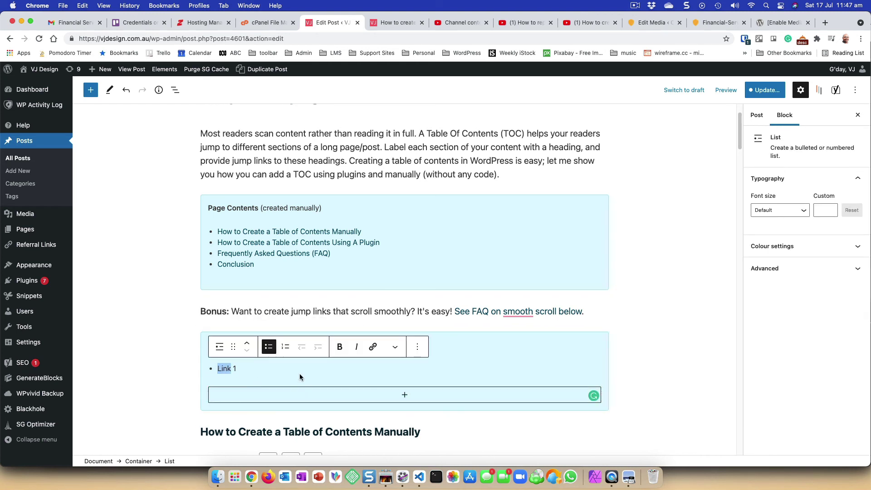
click(175, 90)
click(191, 131)
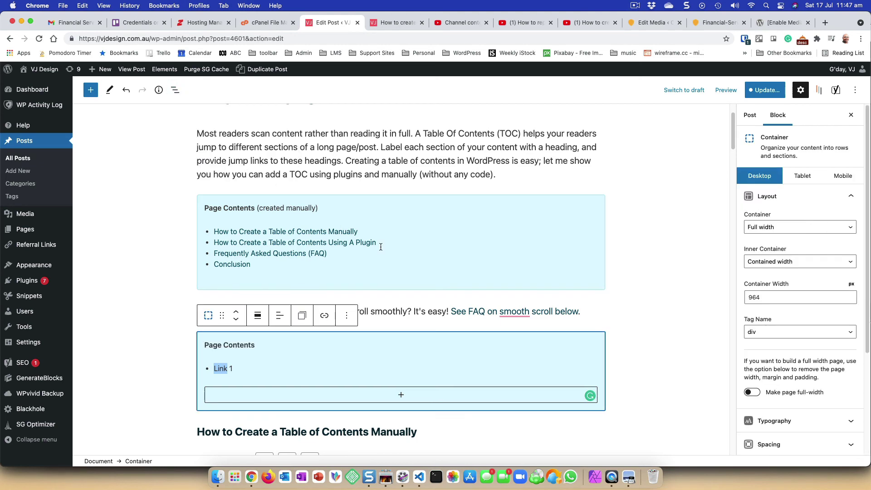
click(347, 315)
click(367, 285)
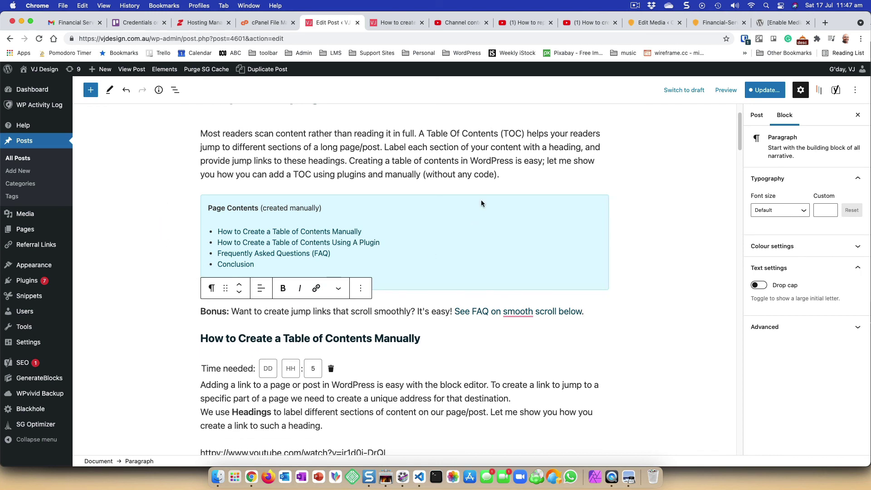
- Save the pending post changes together with the Table of contents TOC reusable block
mouse_move(264, 225)
click(755, 91)
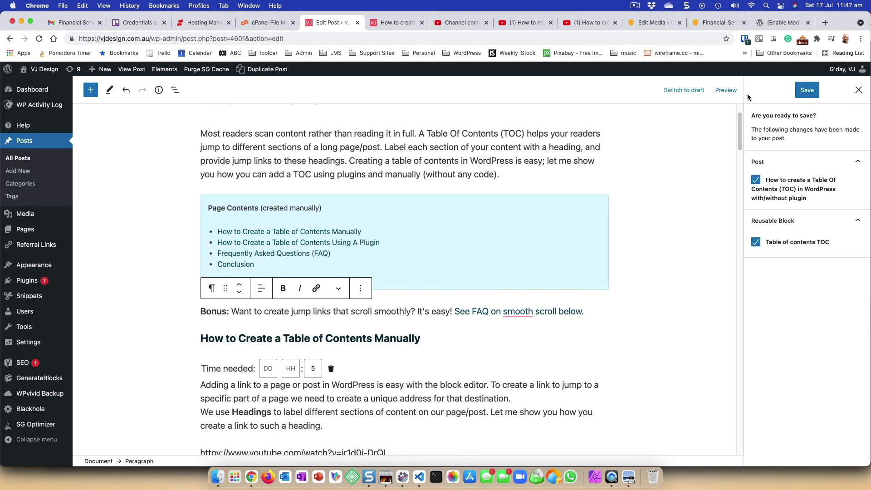
click(808, 90)
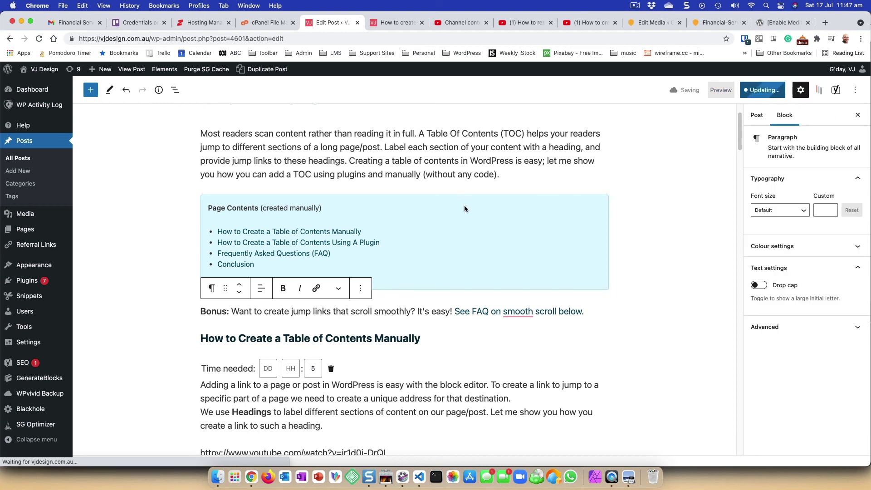
- Show the advanced settings of the Page Contents link list and highlight its additional CSS class
click(435, 231)
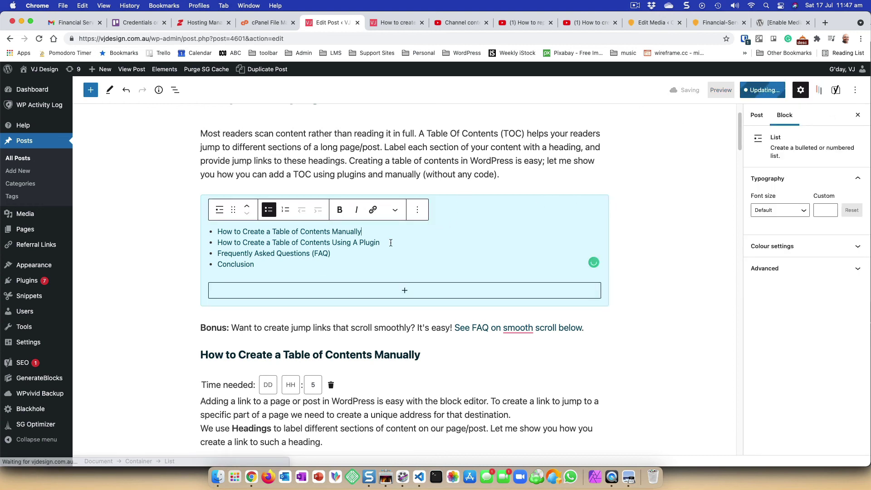
click(821, 275)
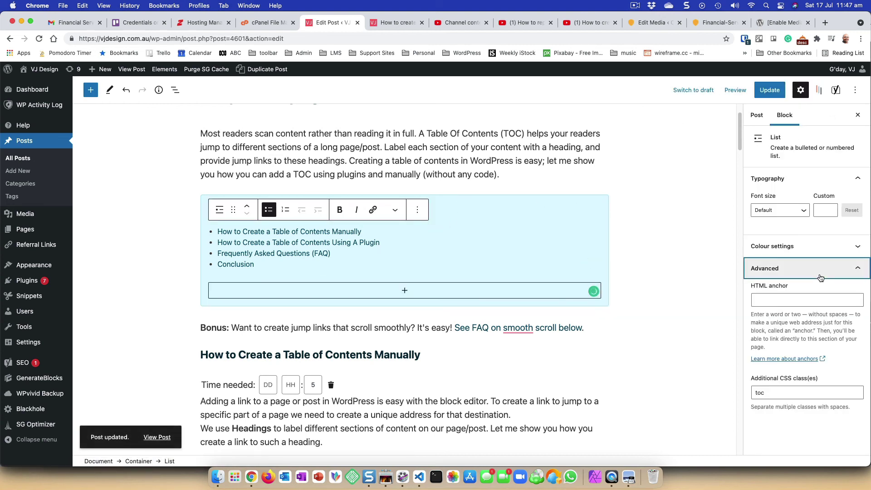
click(768, 393)
drag(768, 393, 750, 392)
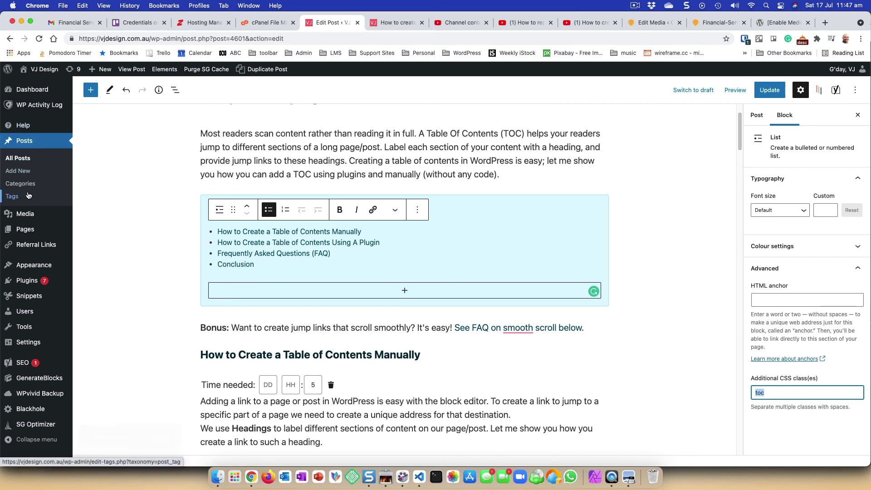
- Open the site's Simple CSS editor and highlight the html smooth-scroll rule and the .toc list rule
mouse_move(43, 267)
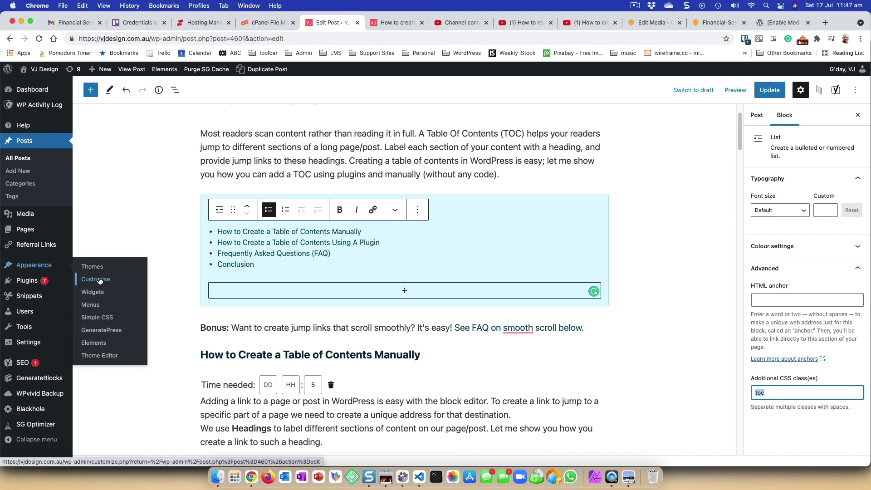
click(109, 322)
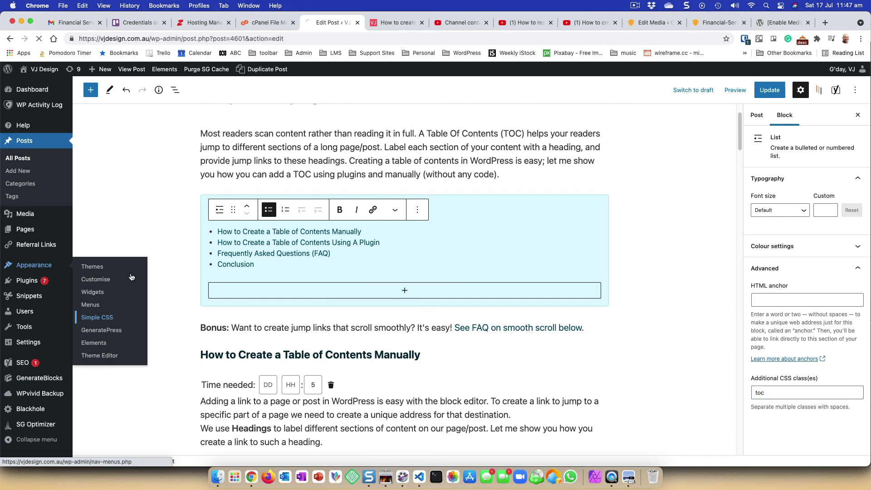
scroll(136, 257, down, 3)
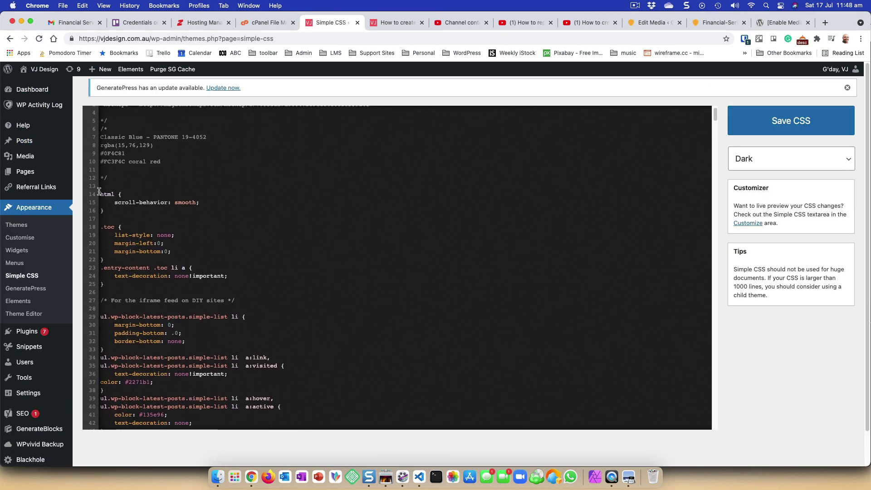
drag(97, 195, 127, 257)
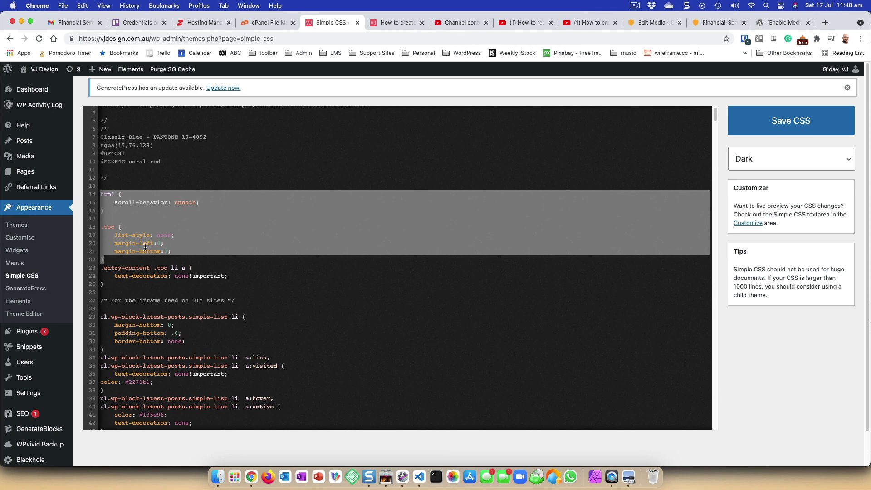
right_click(127, 232)
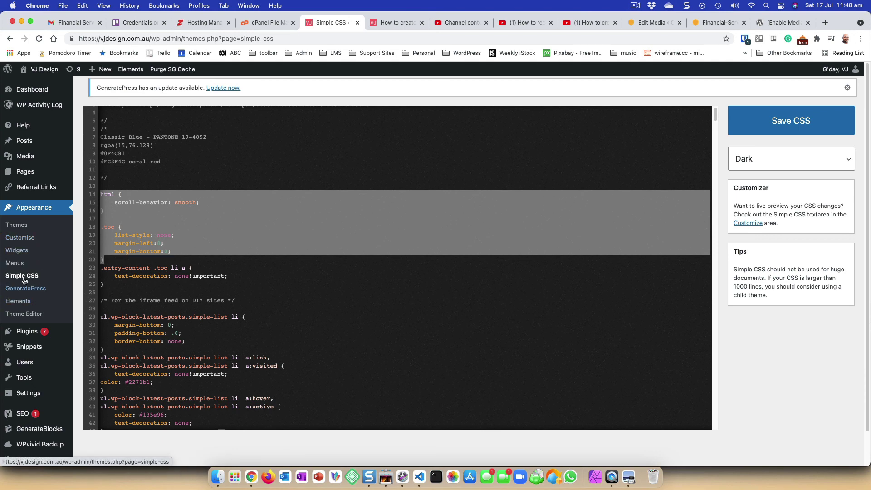
- Open the theme customiser's Additional CSS section to examine its code editor as an alternative place for the CSS
click(30, 239)
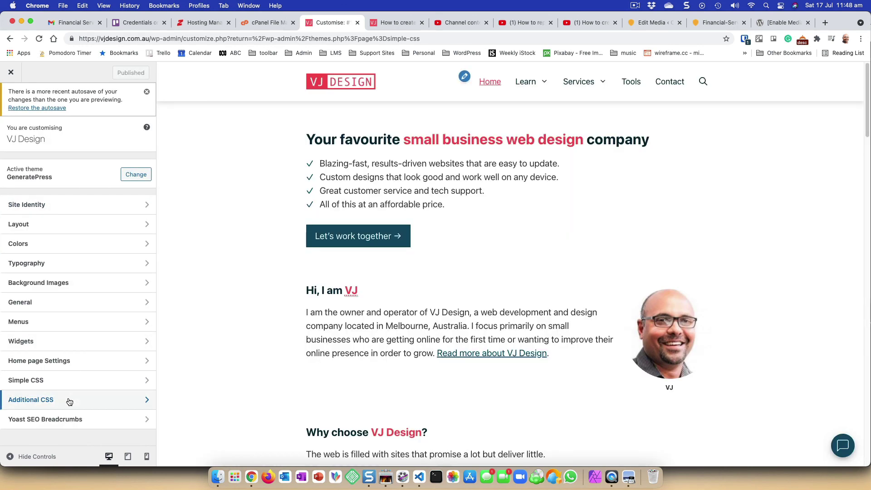
click(69, 402)
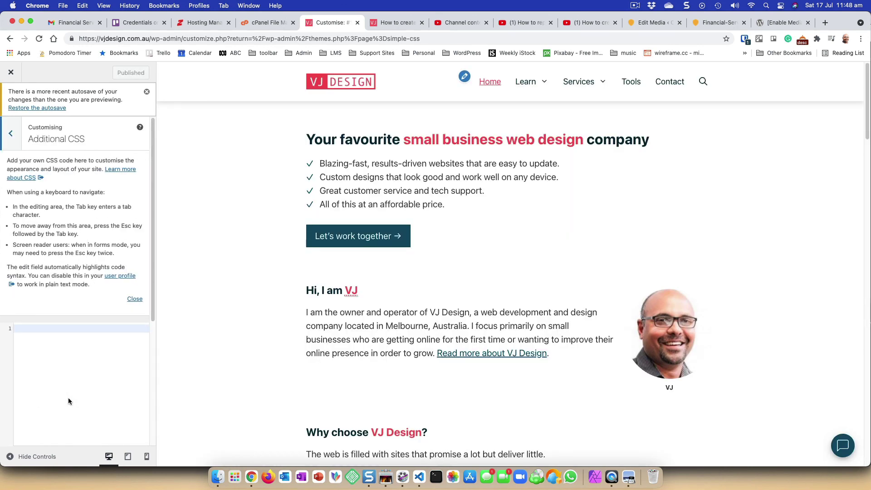
right_click(47, 334)
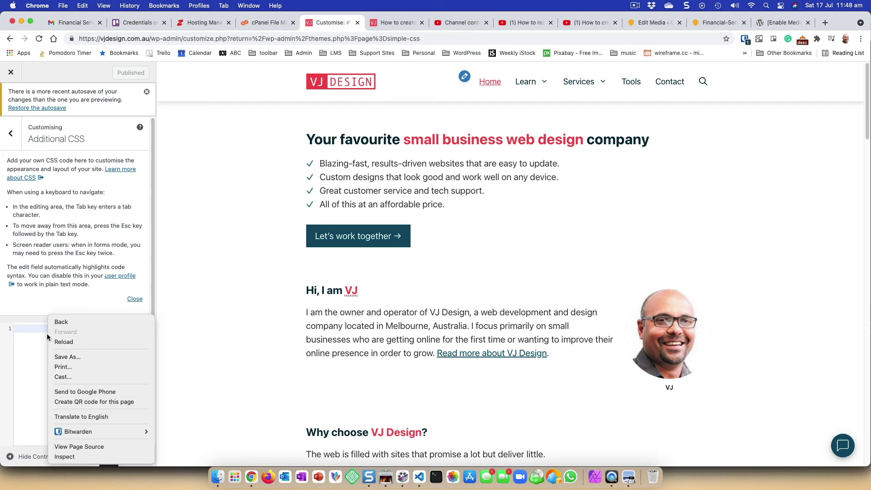
click(29, 371)
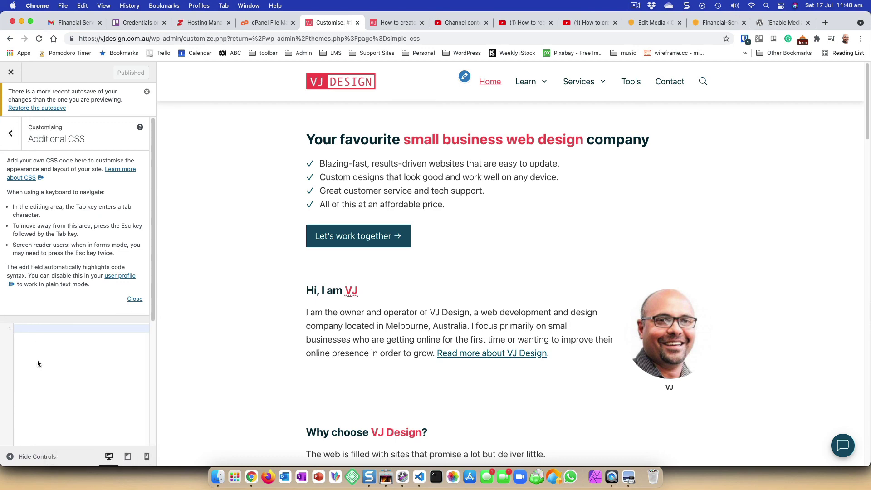
- Switch to the post preview and reload it to check the styling of the Page Contents list
click(389, 25)
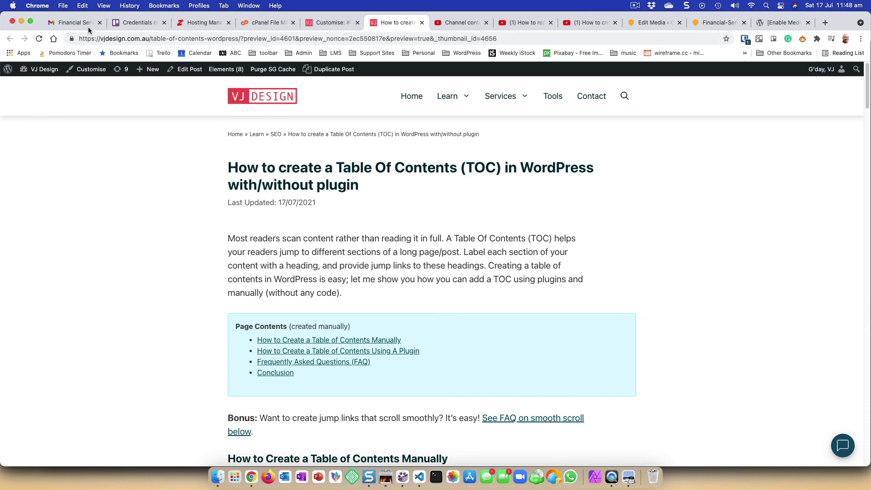
click(39, 39)
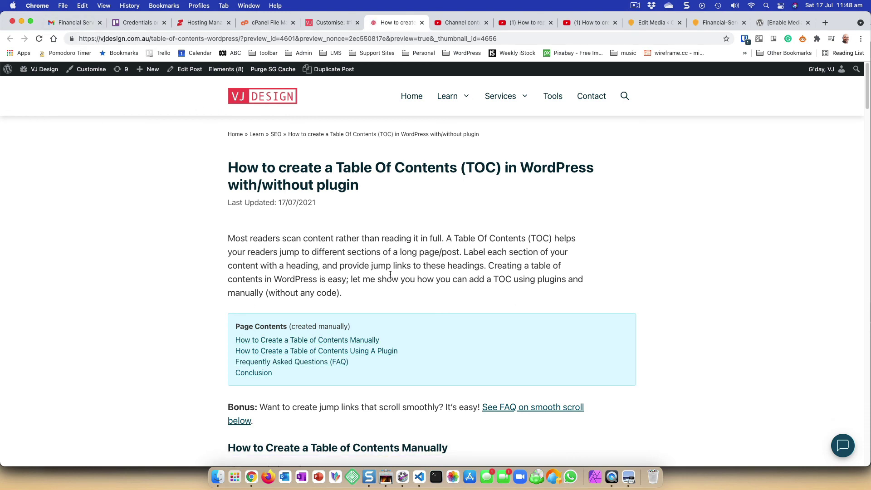